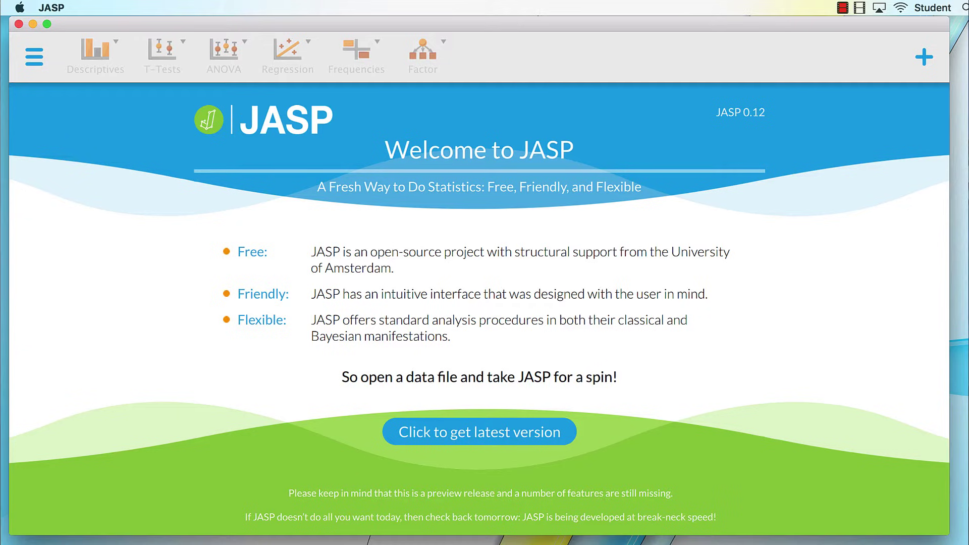
Review the optional modules list and the installed JASP version and build information
click(924, 58)
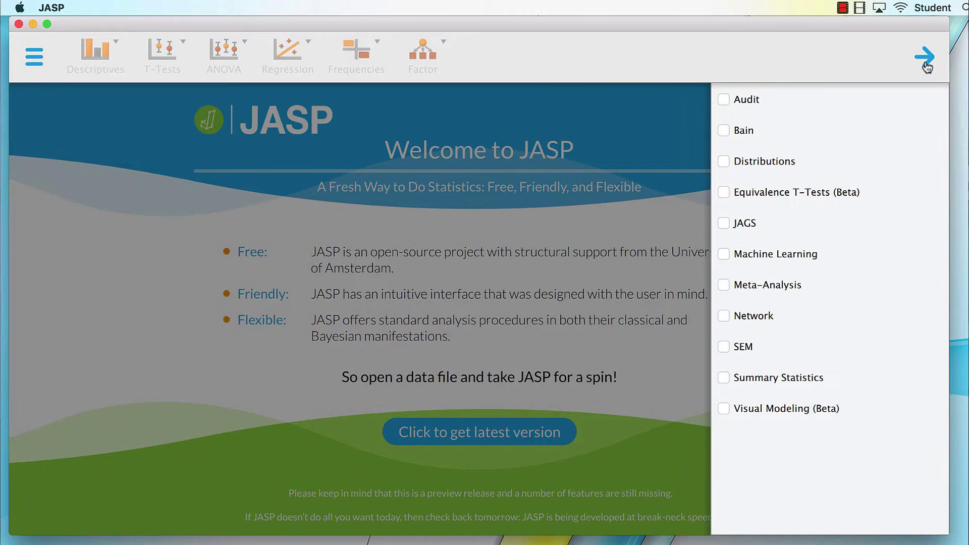
click(927, 65)
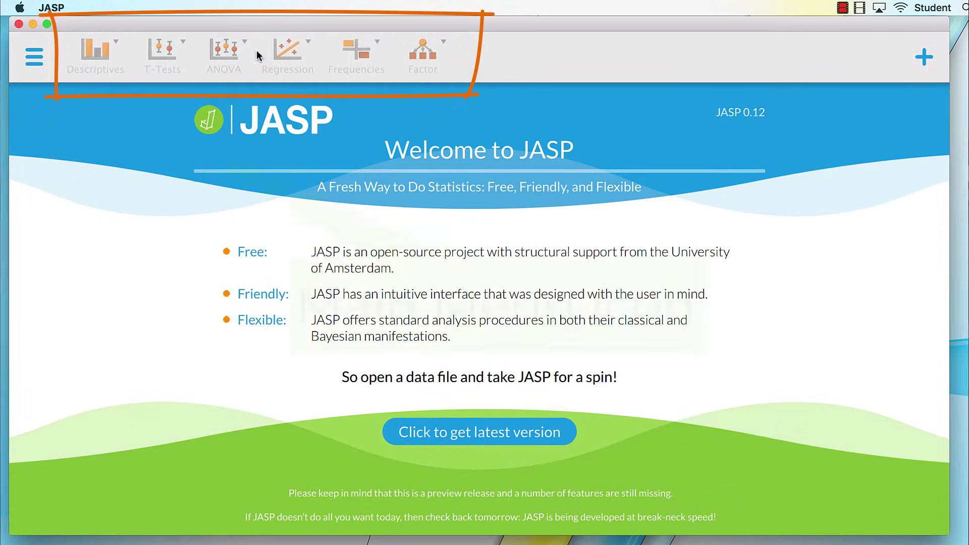
click(37, 62)
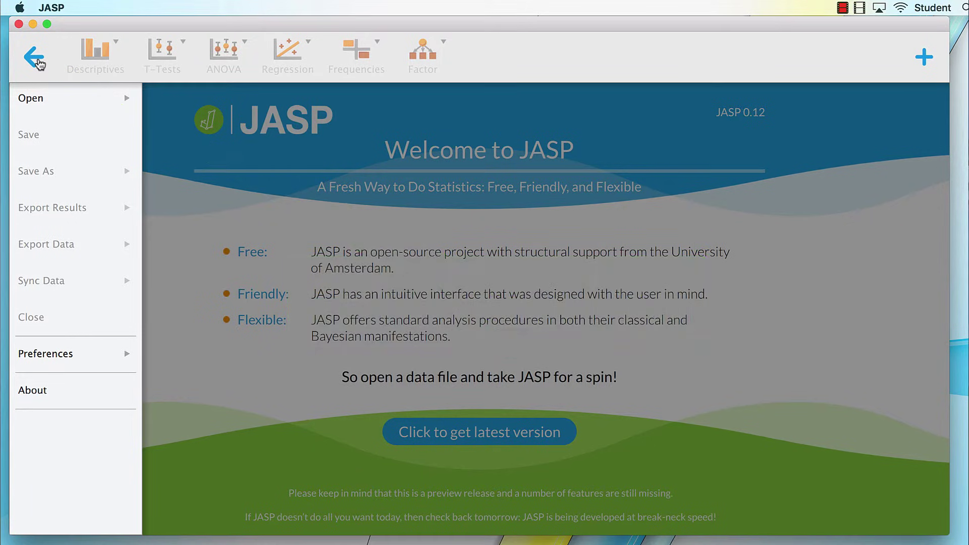
click(50, 396)
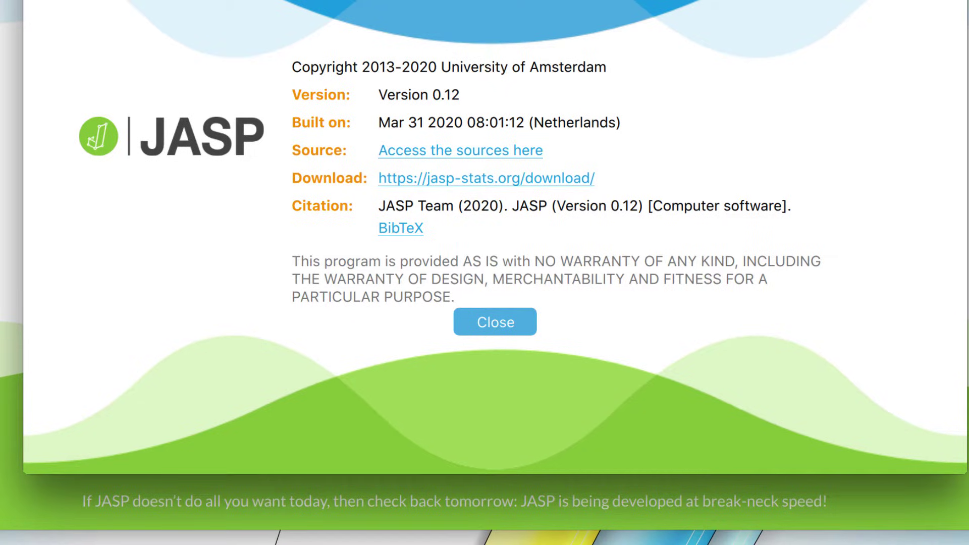
Get the latest JASP for Mac from the jasp-stats.org download page
drag(472, 452, 856, 536)
mouse_move(477, 538)
mouse_down()
mouse_move(862, 535)
mouse_move(482, 452)
mouse_up()
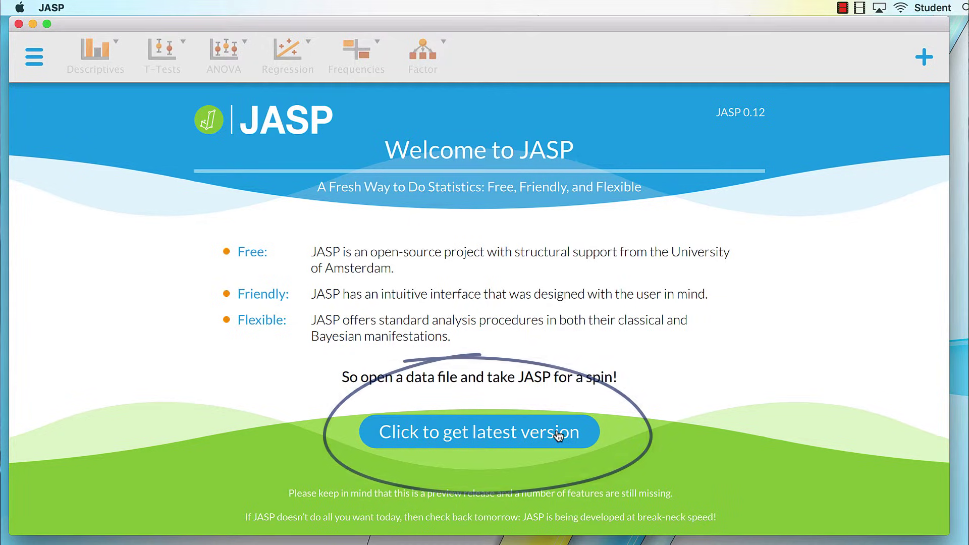
click(557, 434)
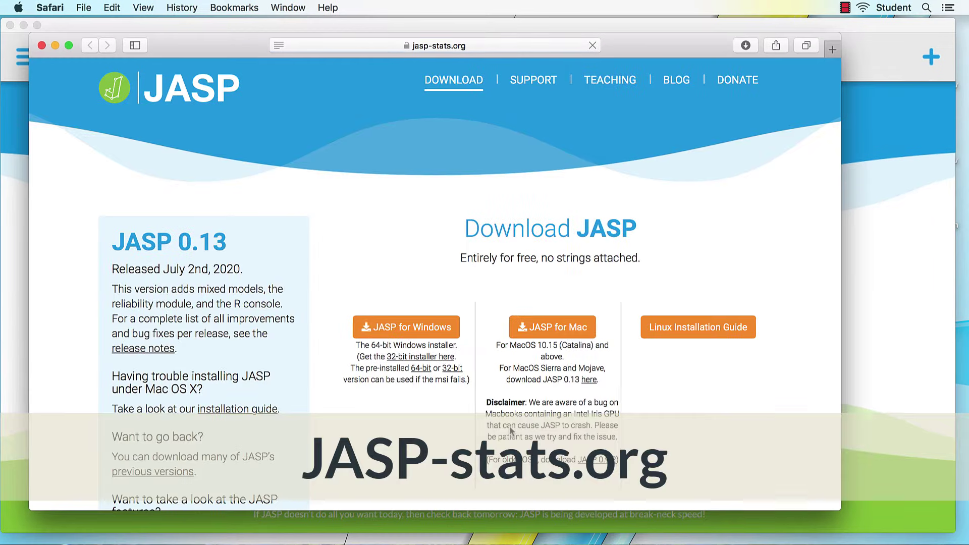
click(560, 329)
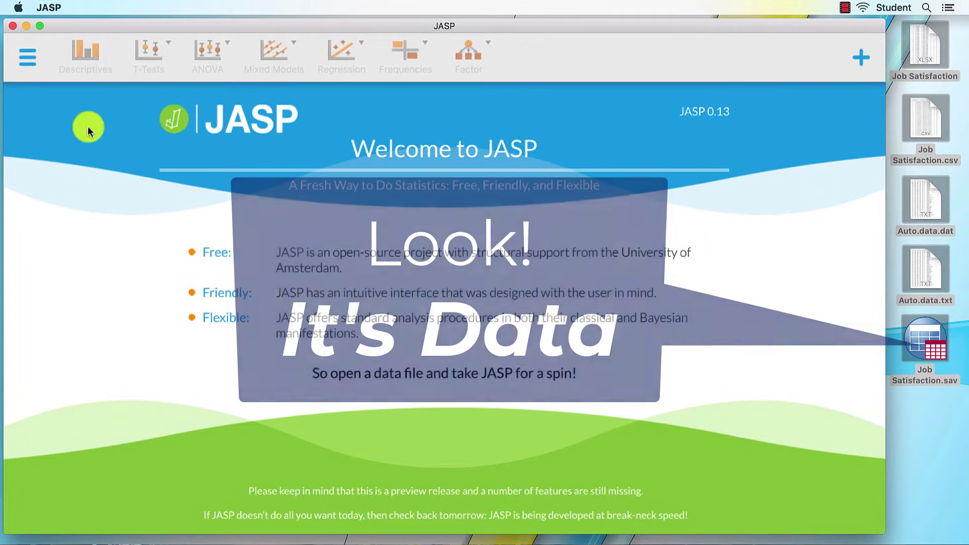
Look through Recent Files, Computer, OSF and Data Library, then browse the Desktop folder
click(28, 61)
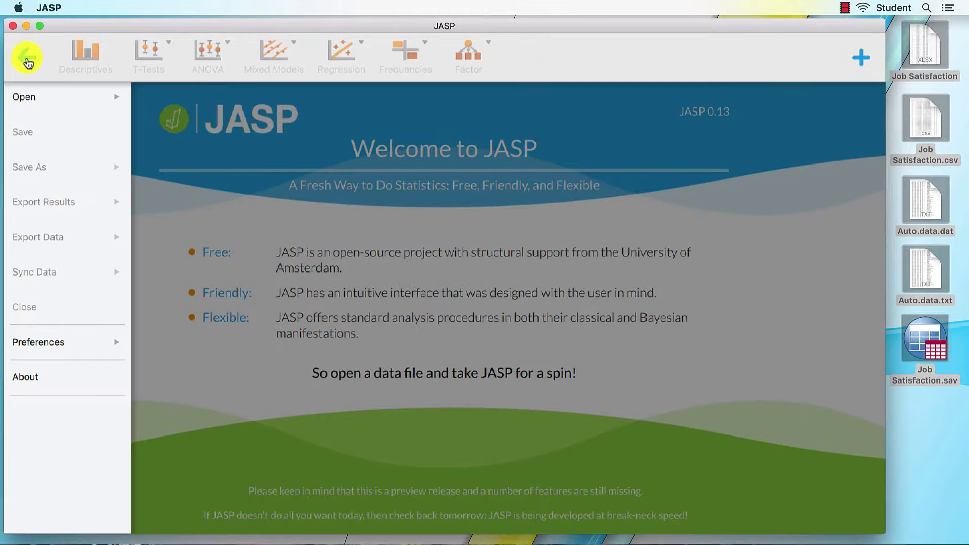
click(37, 101)
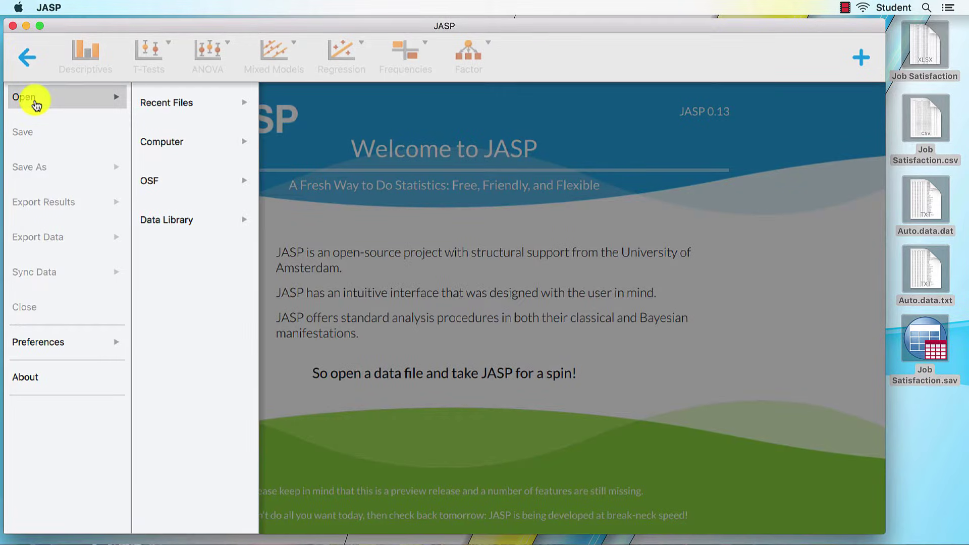
click(165, 108)
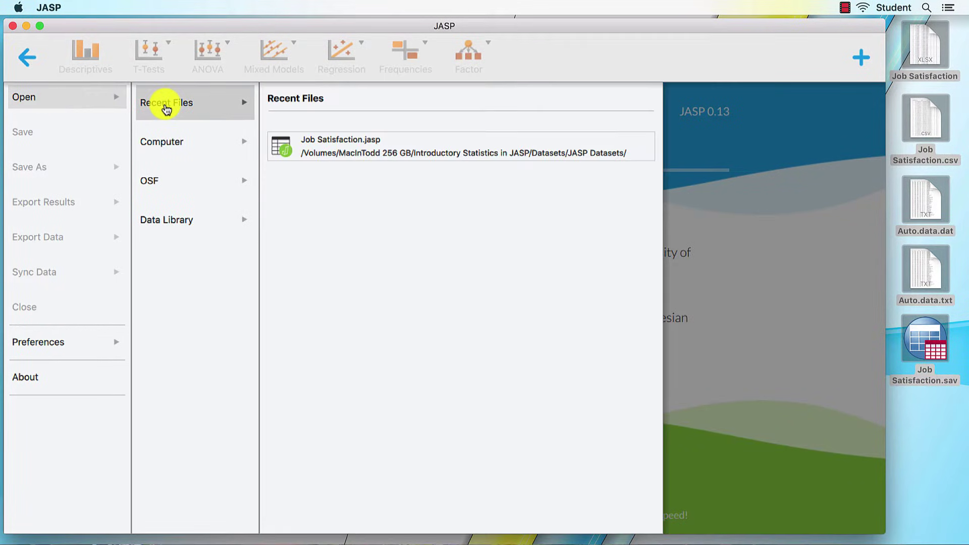
click(180, 146)
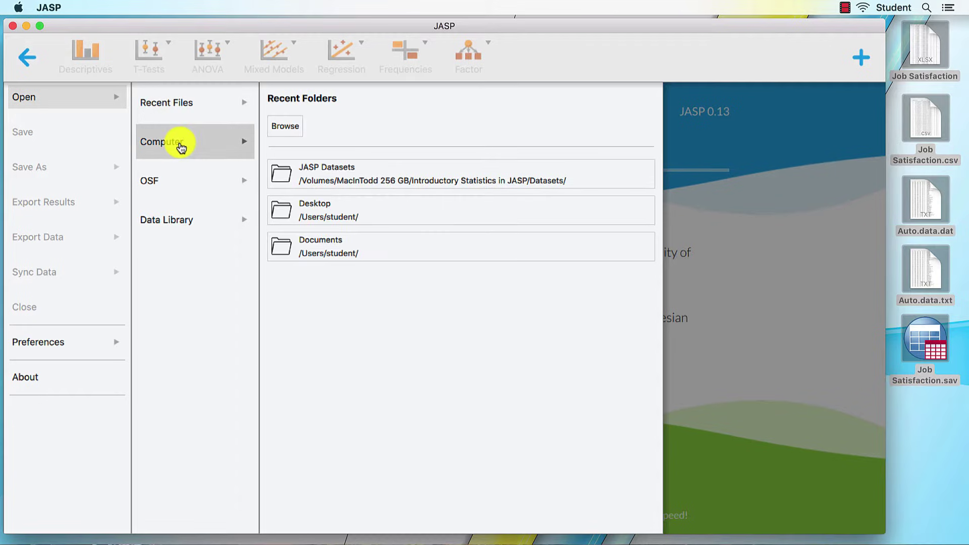
click(183, 190)
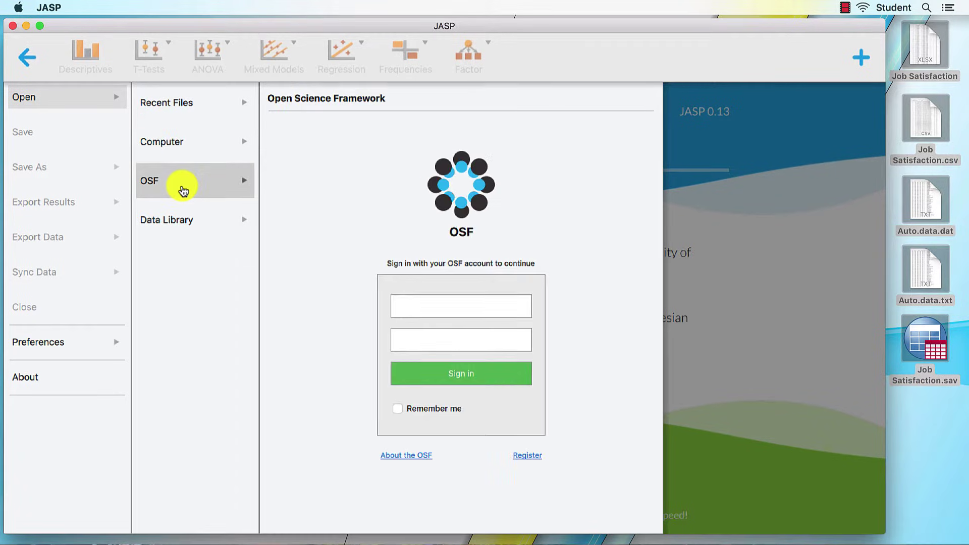
click(180, 220)
click(191, 159)
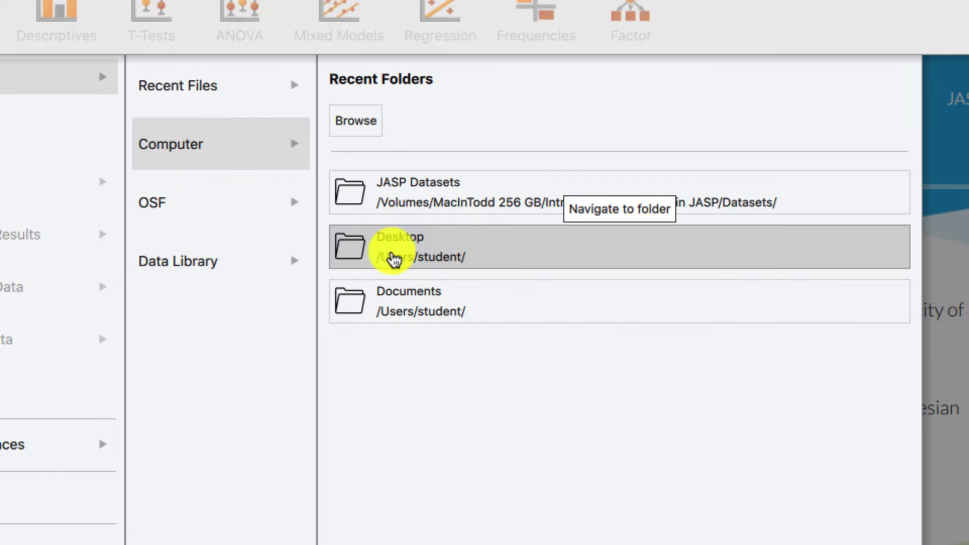
click(394, 259)
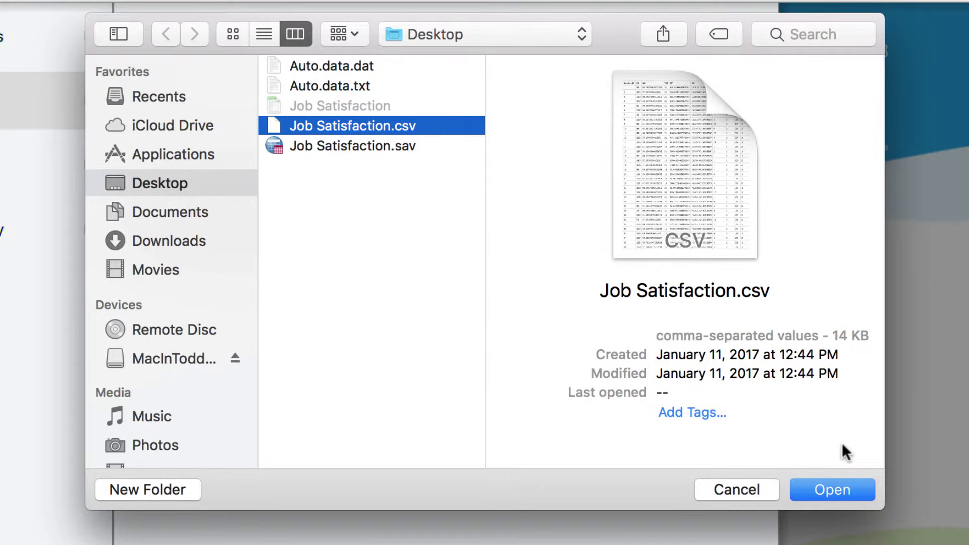
Import Job Satisfaction.csv, then load Job Satisfaction.sav from the Desktop and view the Gender labels
click(845, 490)
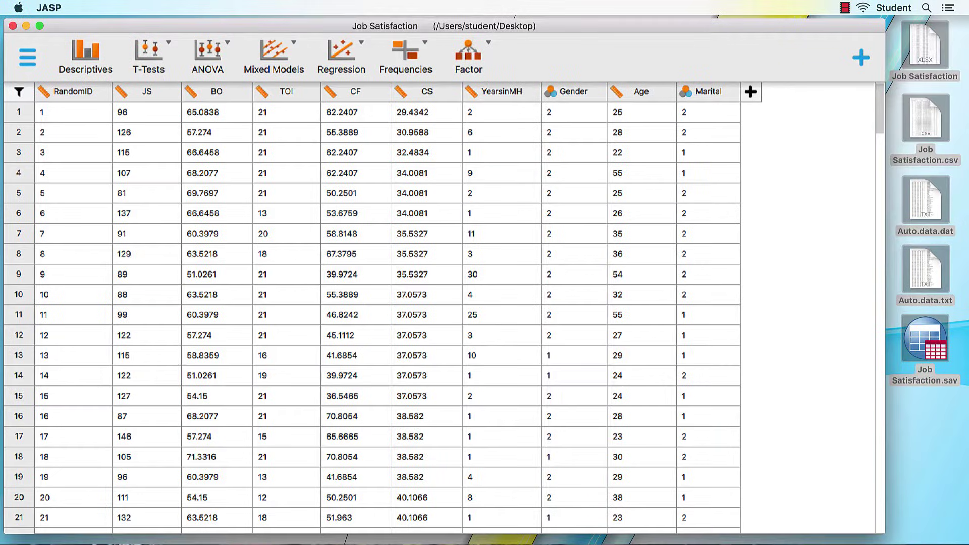
click(28, 57)
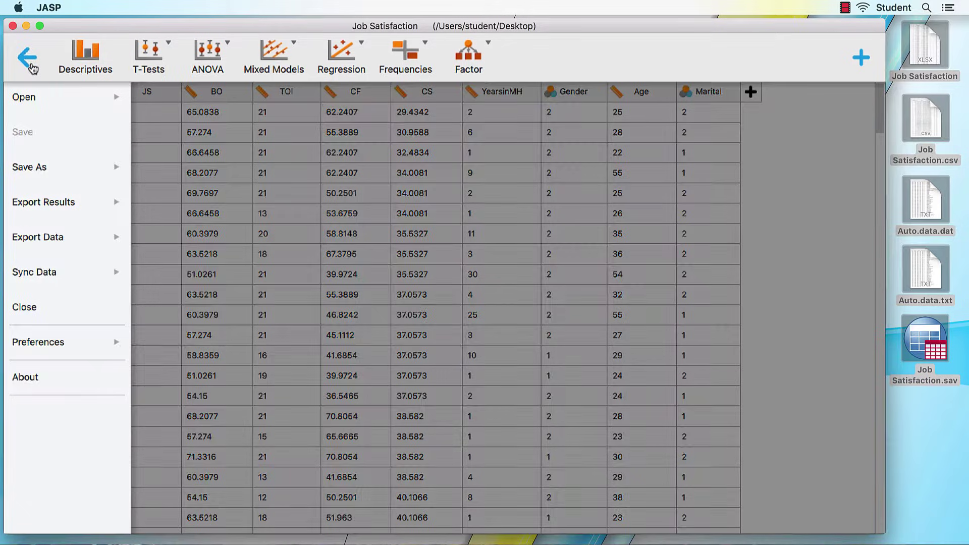
click(38, 100)
click(169, 154)
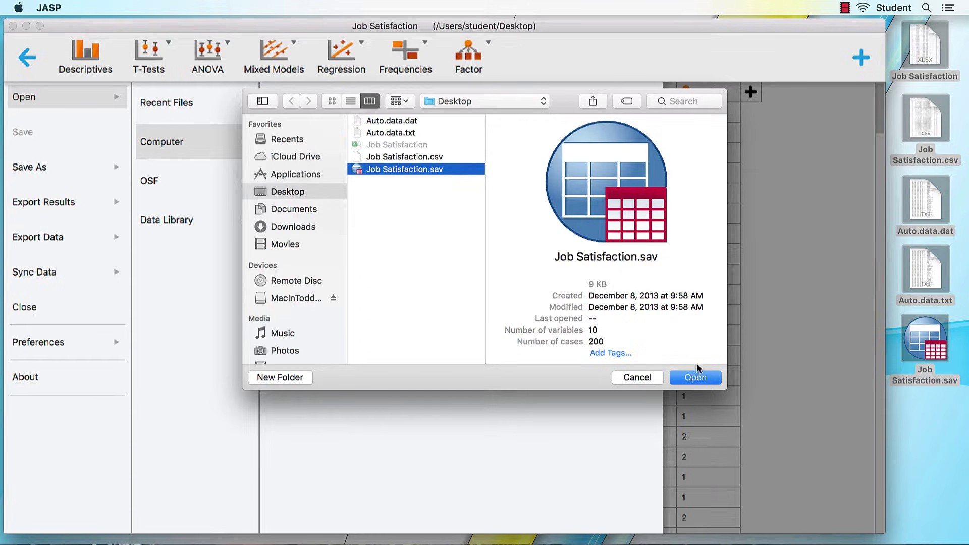
click(699, 379)
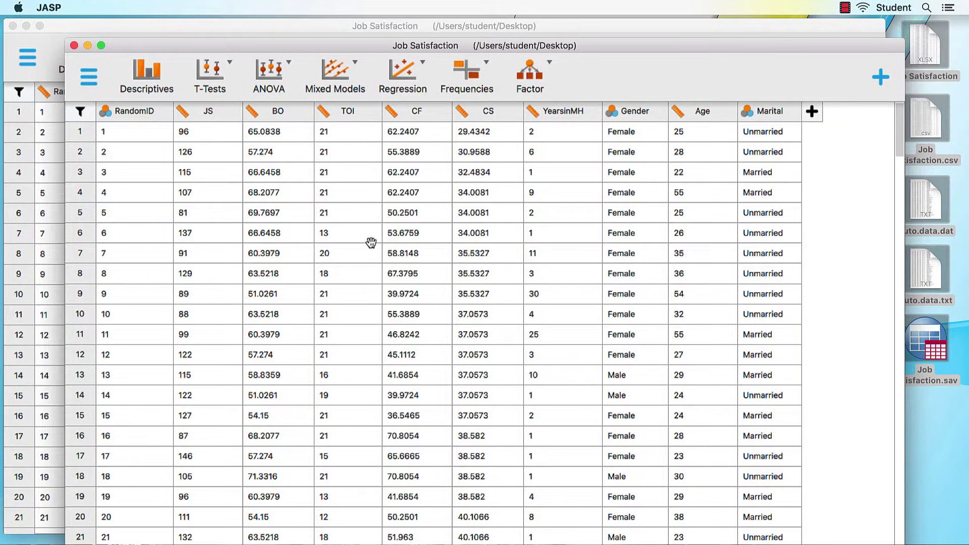
click(635, 111)
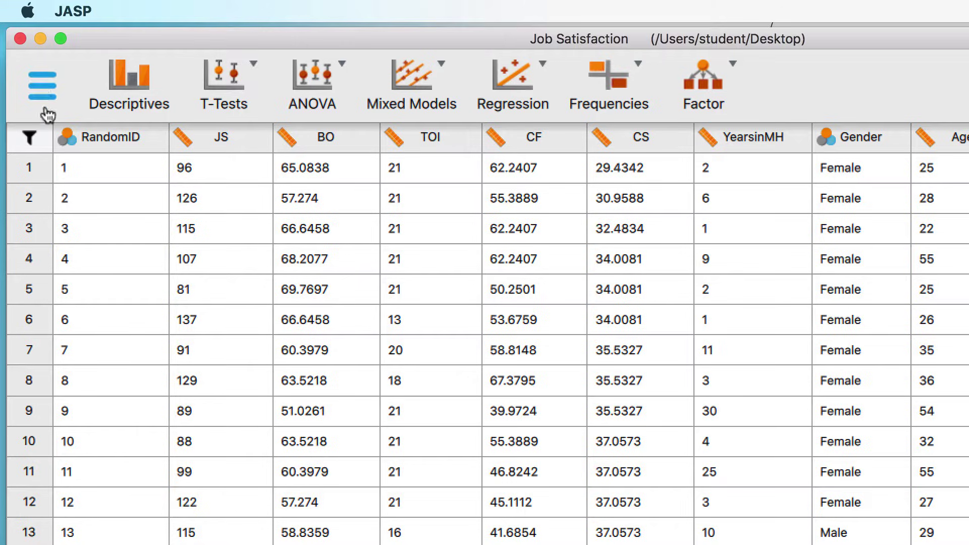
Check Recent Files in the Open options, then show the OSF sign-in panel
click(42, 91)
click(58, 148)
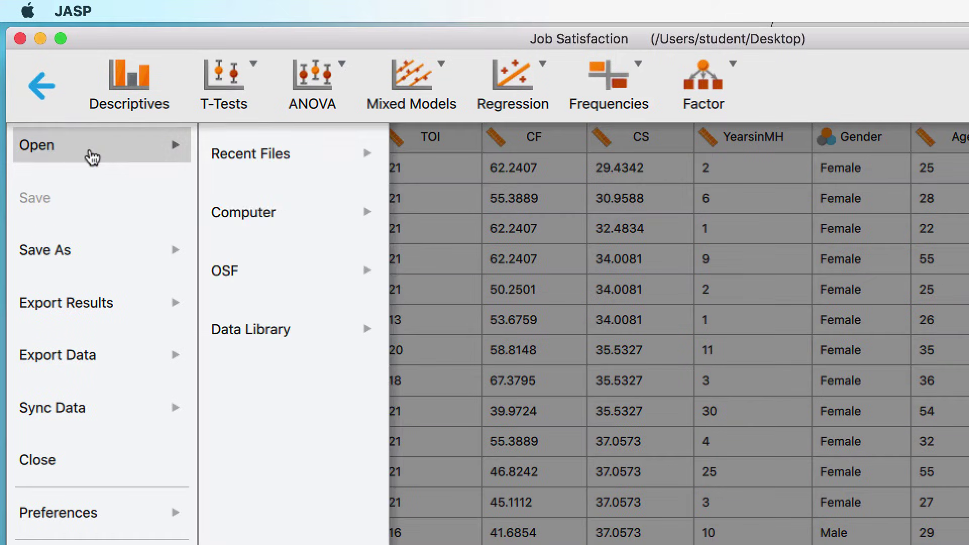
click(250, 168)
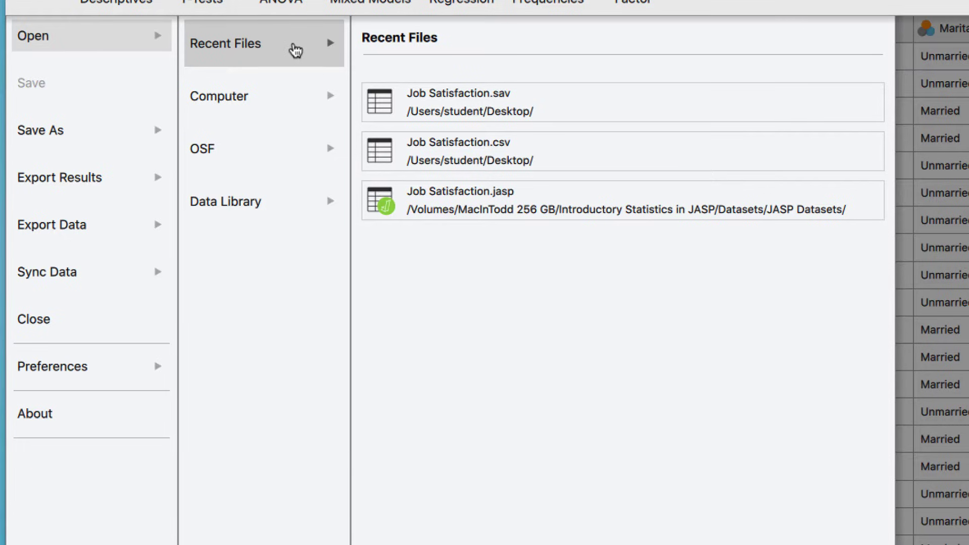
click(259, 161)
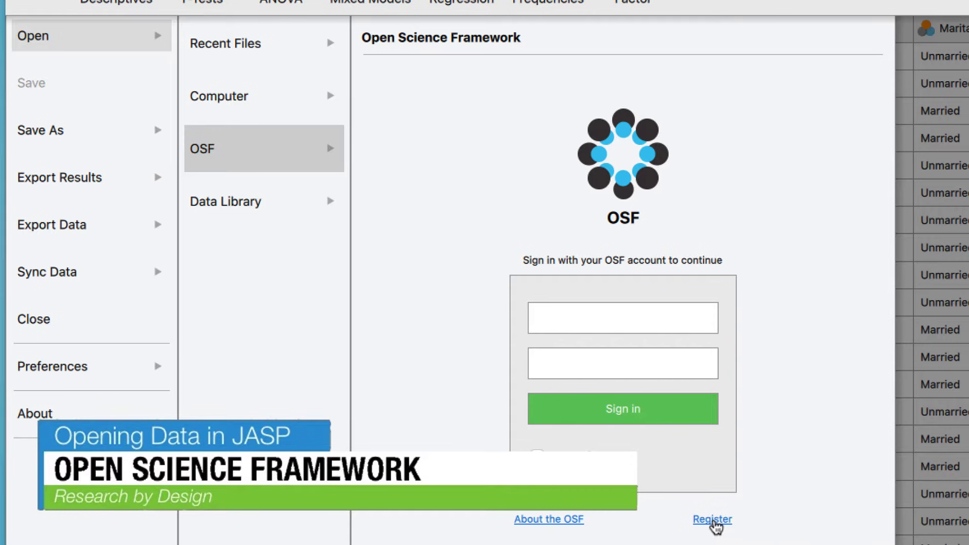
Follow OSF's Register link to osf.io in Safari and start the Sign Up form
click(712, 520)
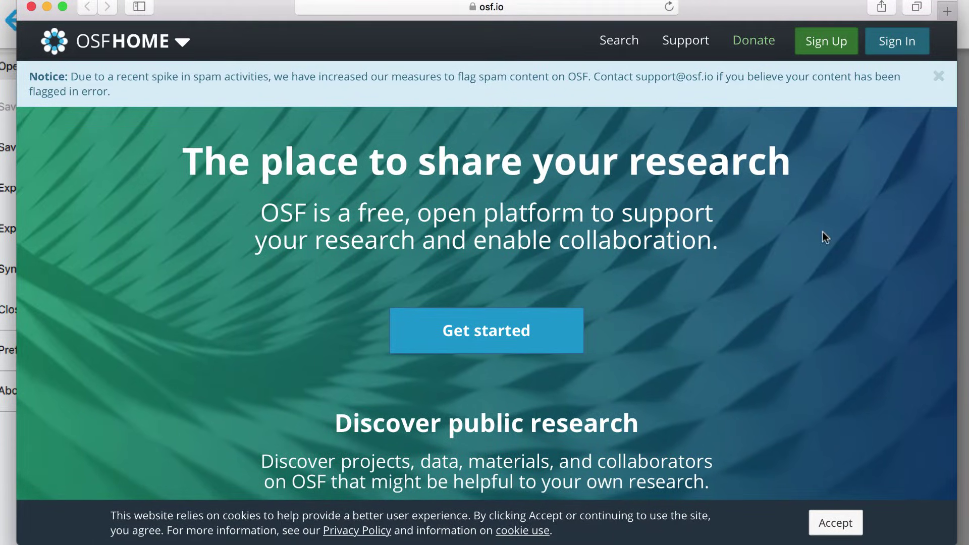
click(838, 48)
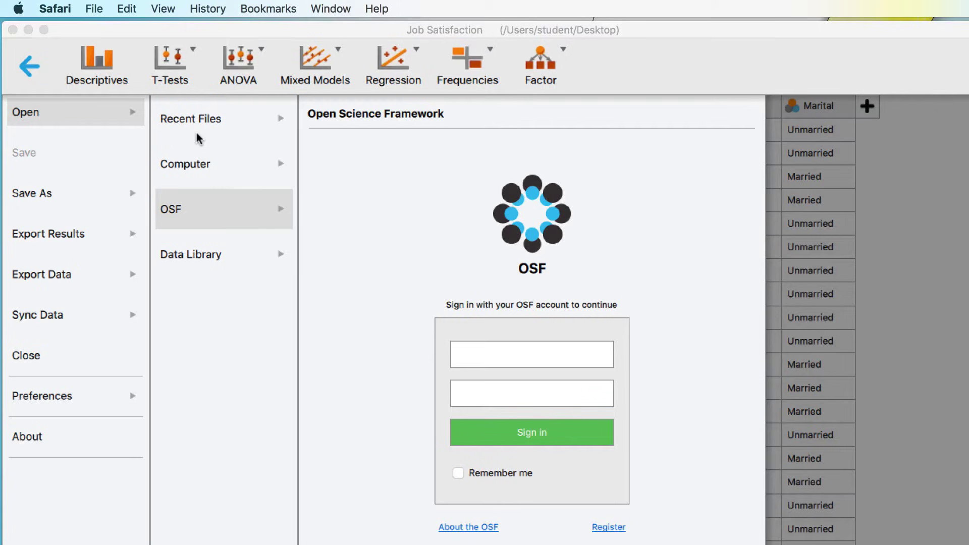
Open the Data Library's Books category listing the Field and Moore, McCabe & Craig folders
click(211, 262)
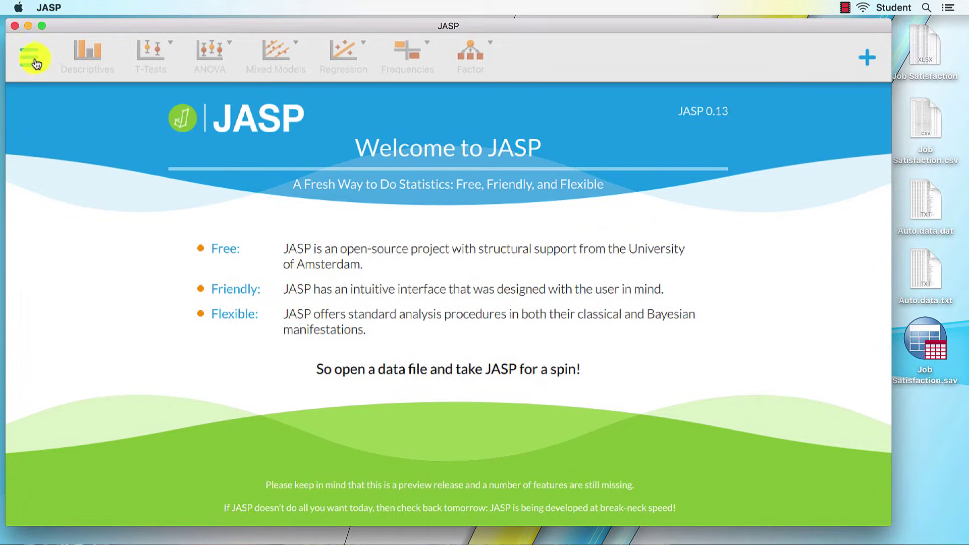
click(34, 62)
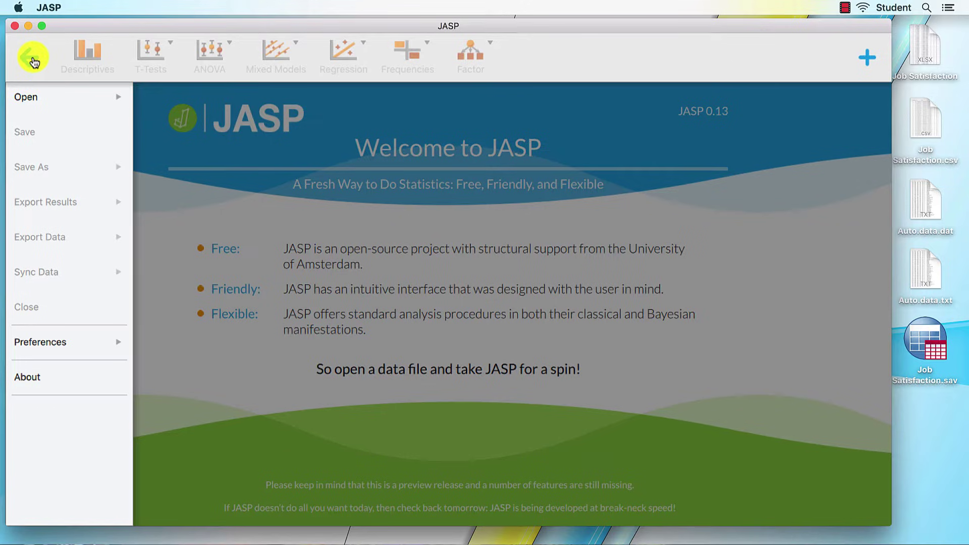
click(38, 101)
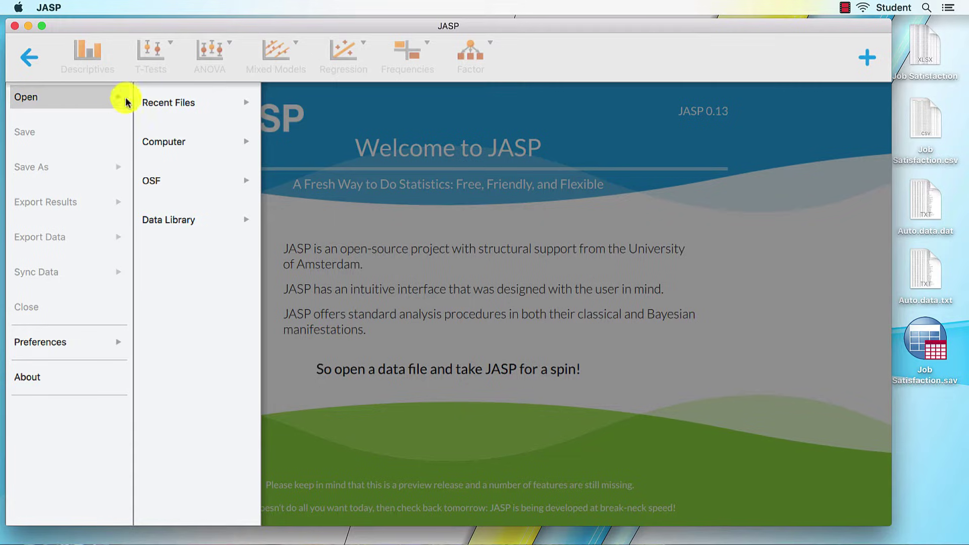
click(177, 222)
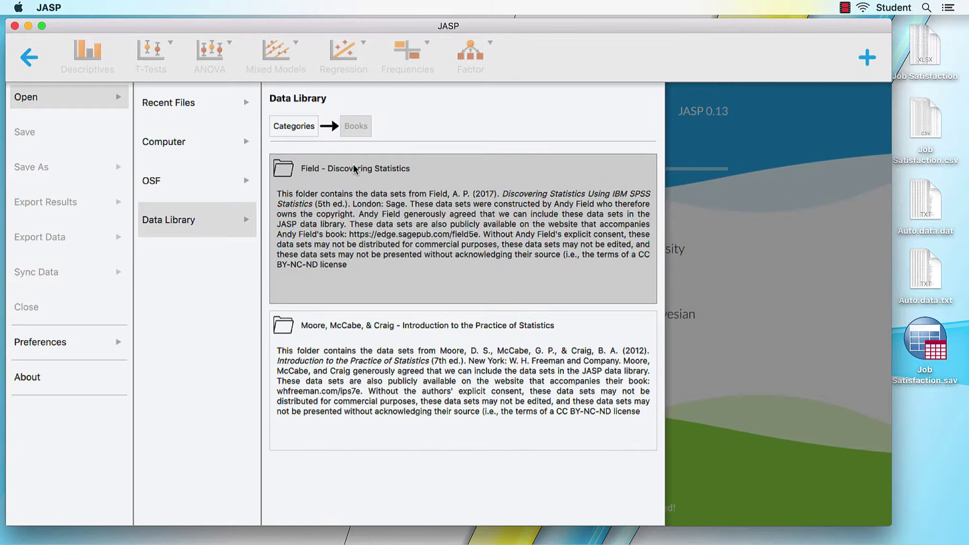
Browse Field – Discovering Statistics, go back, and load the Debug Dataset (JASP Team, 2017)
click(468, 217)
scroll(466, 217, down, 6)
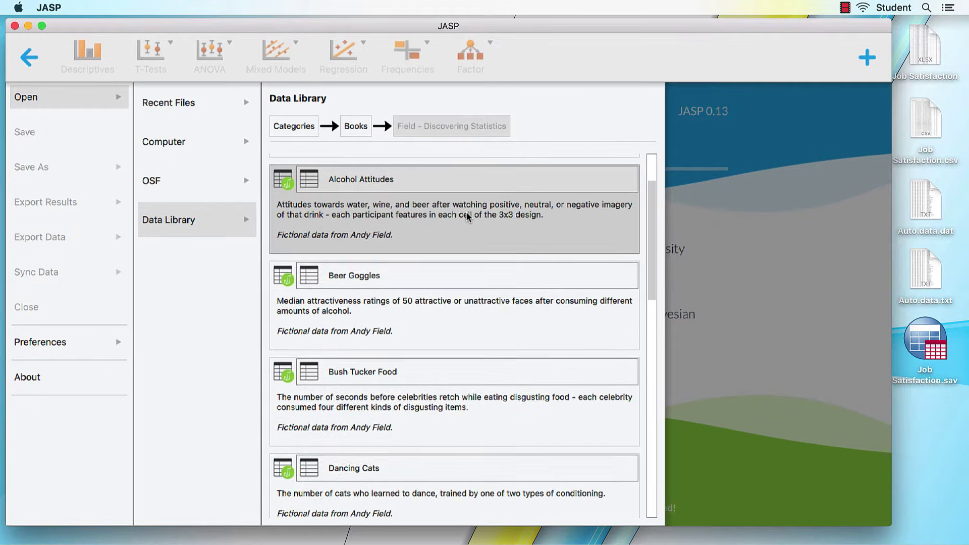
scroll(465, 218, down, 1)
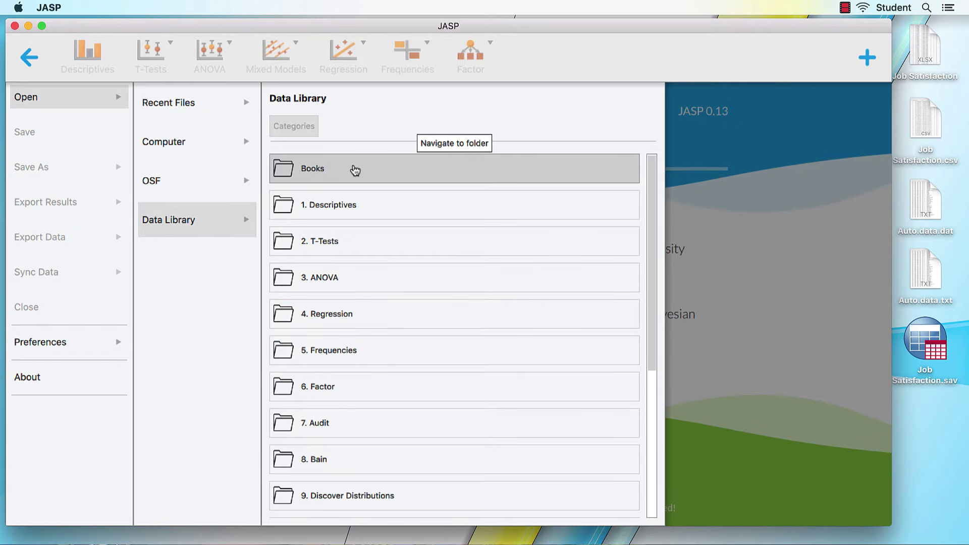
click(355, 171)
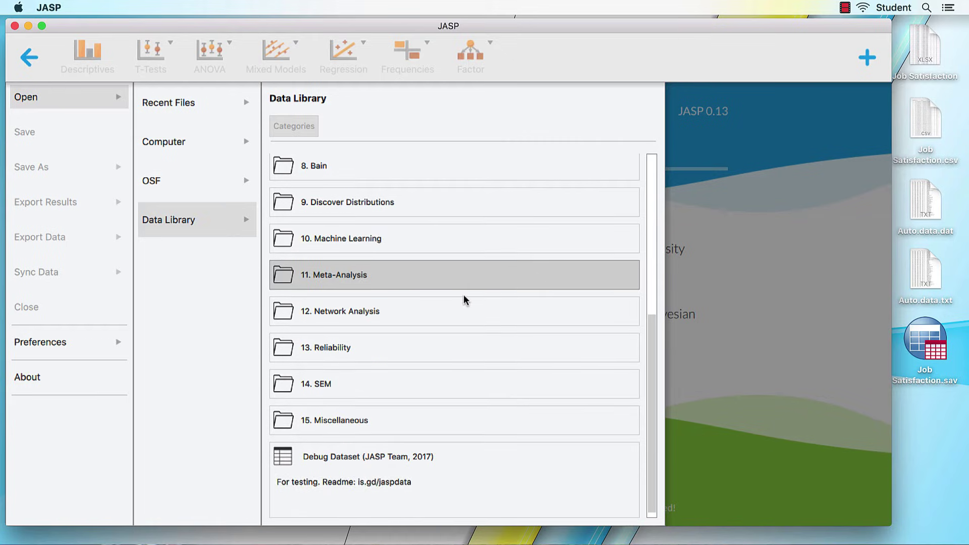
click(468, 466)
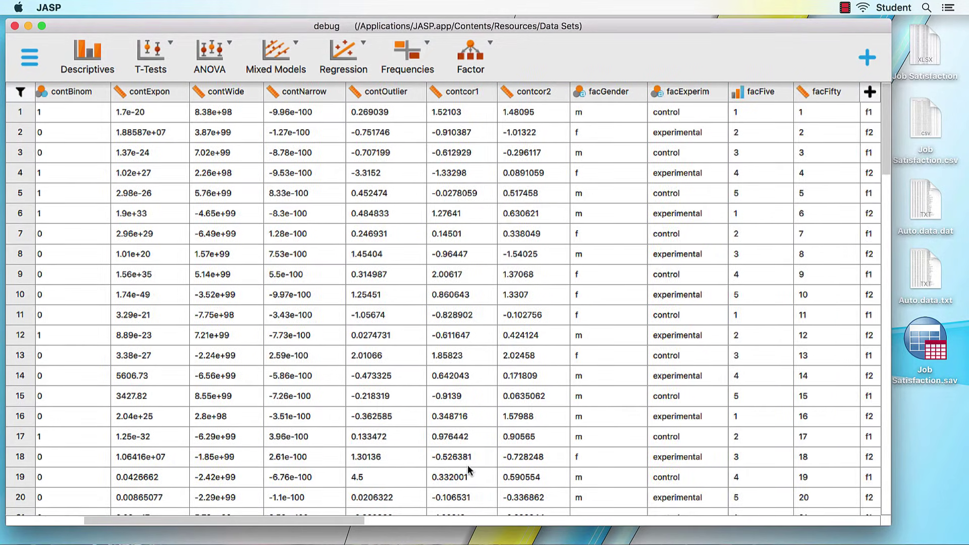
scroll(469, 471, right, 5)
scroll(469, 470, down, 1)
scroll(470, 470, down, 5)
scroll(470, 471, left, 3)
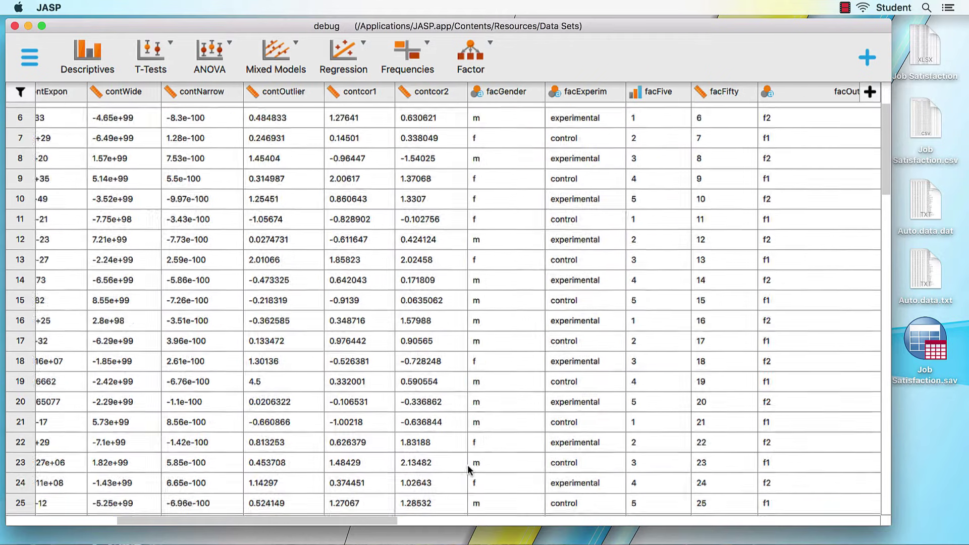
scroll(469, 471, up, 3)
scroll(470, 470, left, 1)
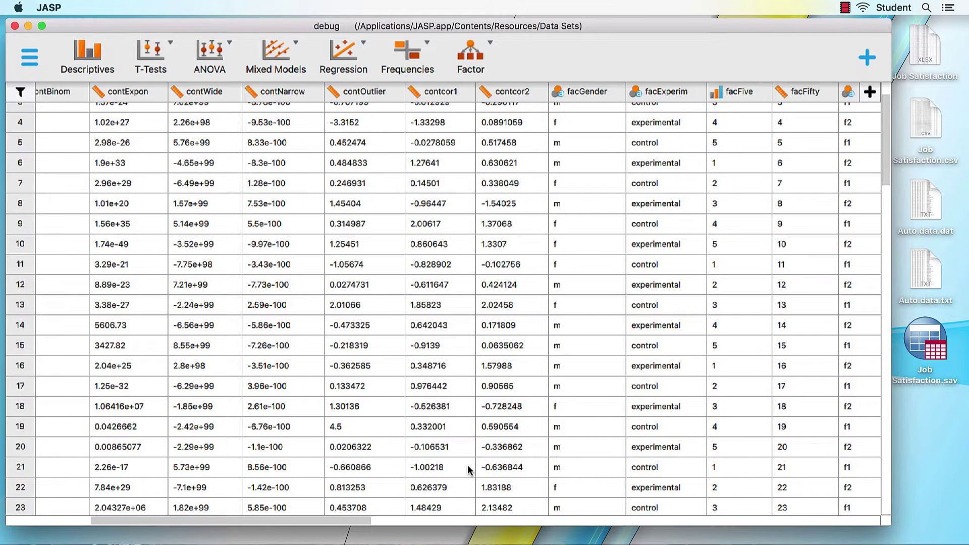
scroll(470, 471, up, 3)
scroll(469, 471, left, 1)
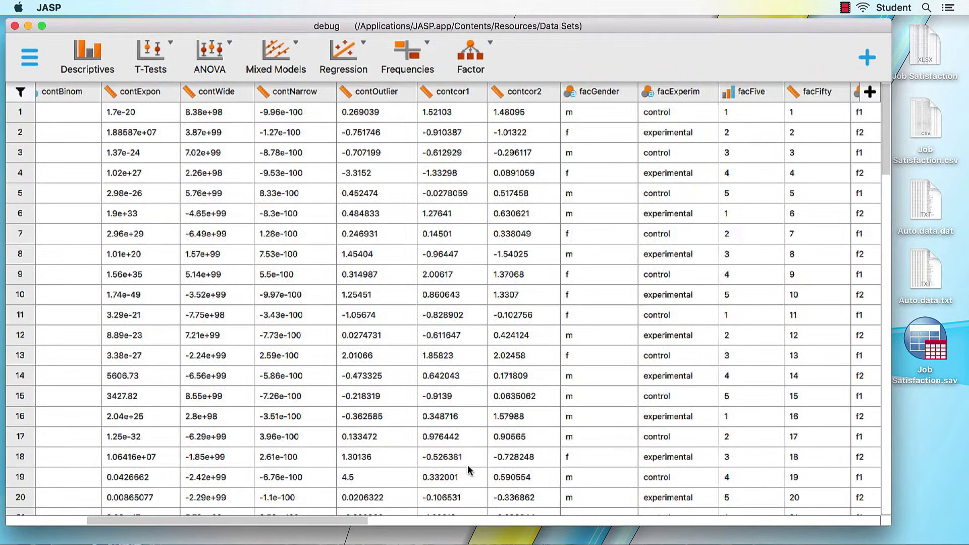
scroll(469, 471, down, 5)
scroll(469, 471, left, 1)
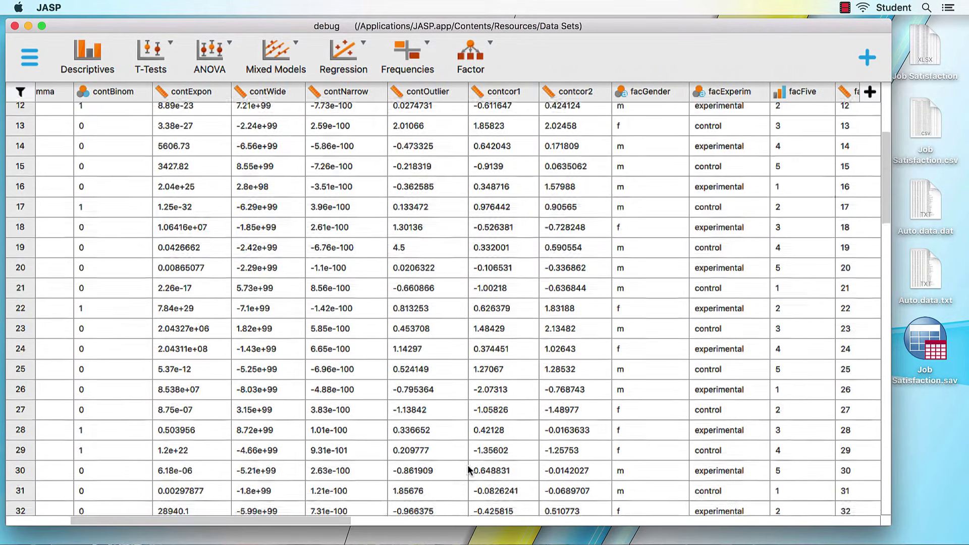
scroll(470, 471, right, 1)
scroll(469, 471, left, 2)
scroll(469, 470, down, 1)
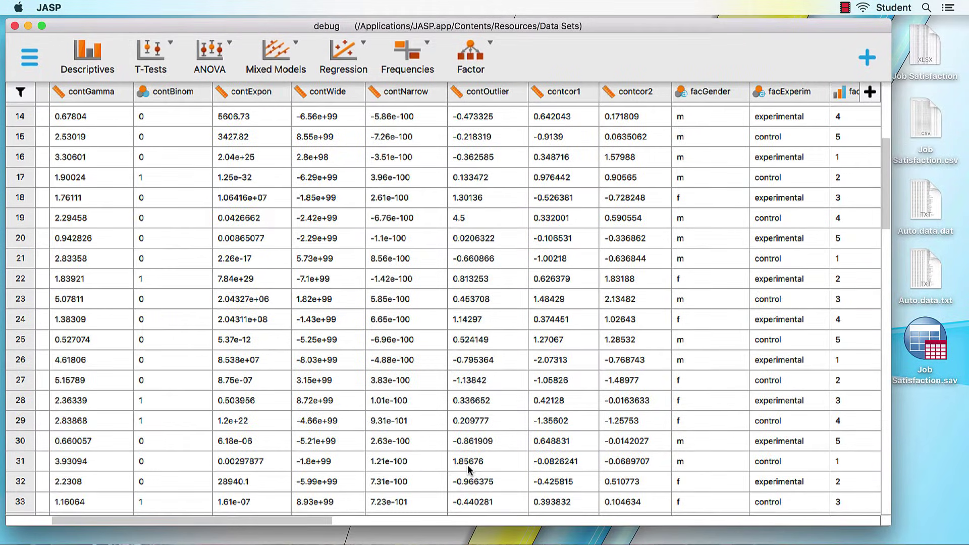
scroll(470, 470, up, 1)
scroll(470, 470, left, 1)
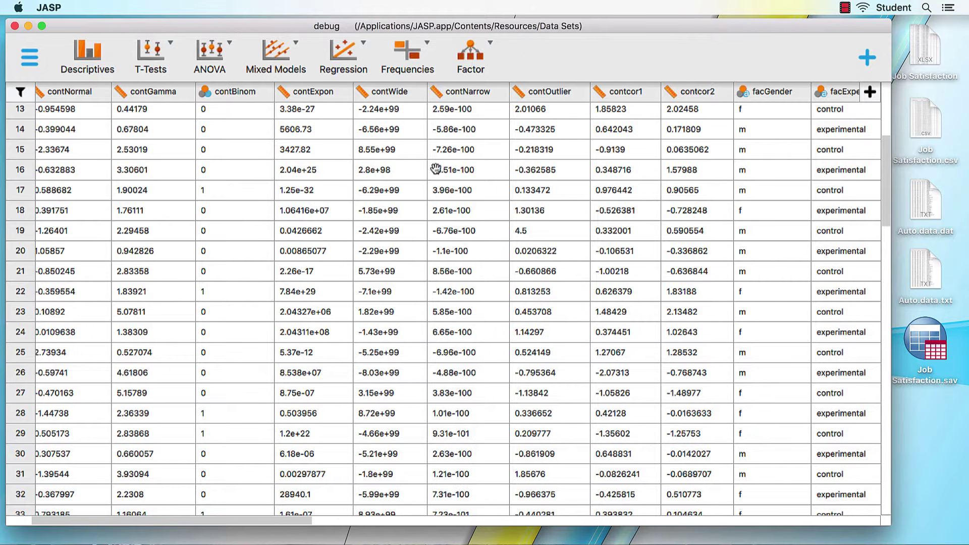
mouse_move(512, 27)
mouse_down()
mouse_move(528, 39)
mouse_move(514, 21)
mouse_move(509, 27)
mouse_up()
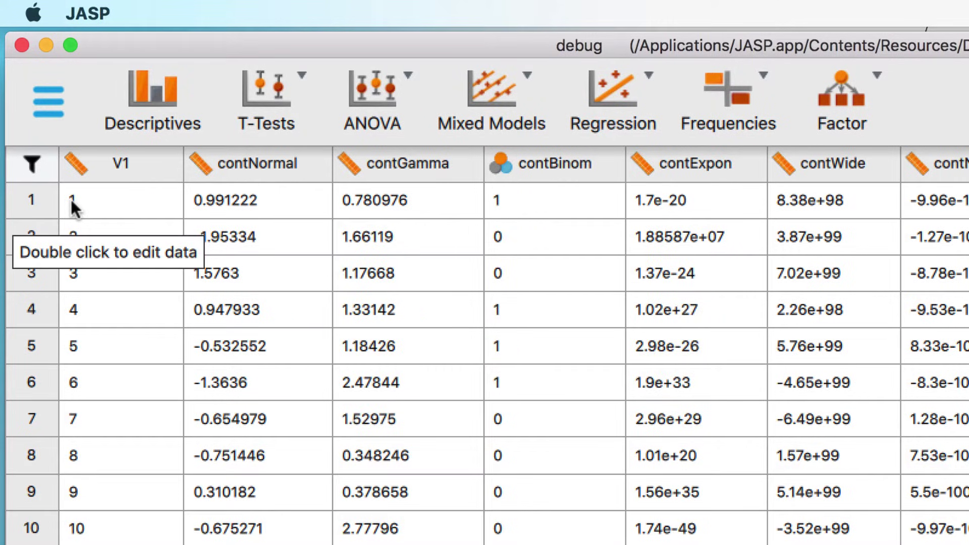
Generate a writable copy of the read-only data named debug on the Desktop
double_click(71, 198)
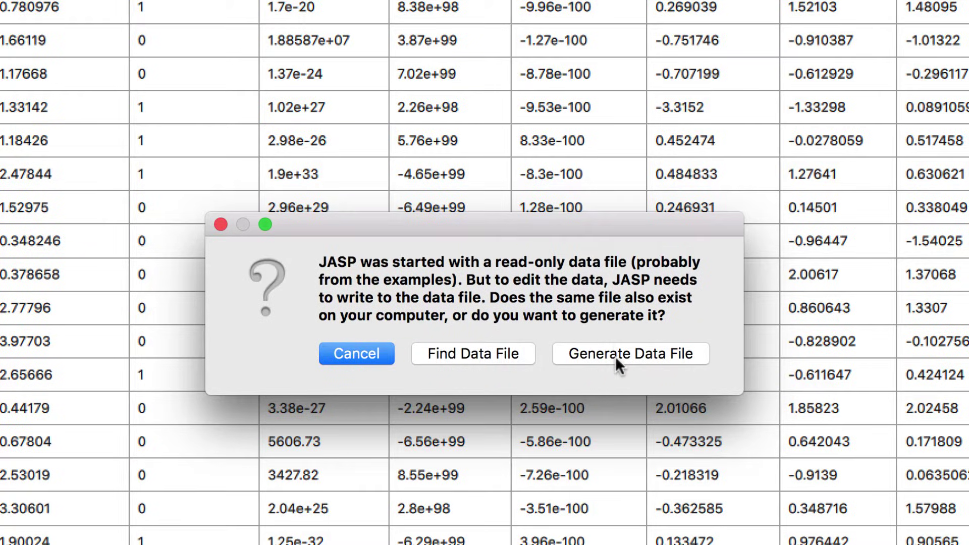
click(616, 357)
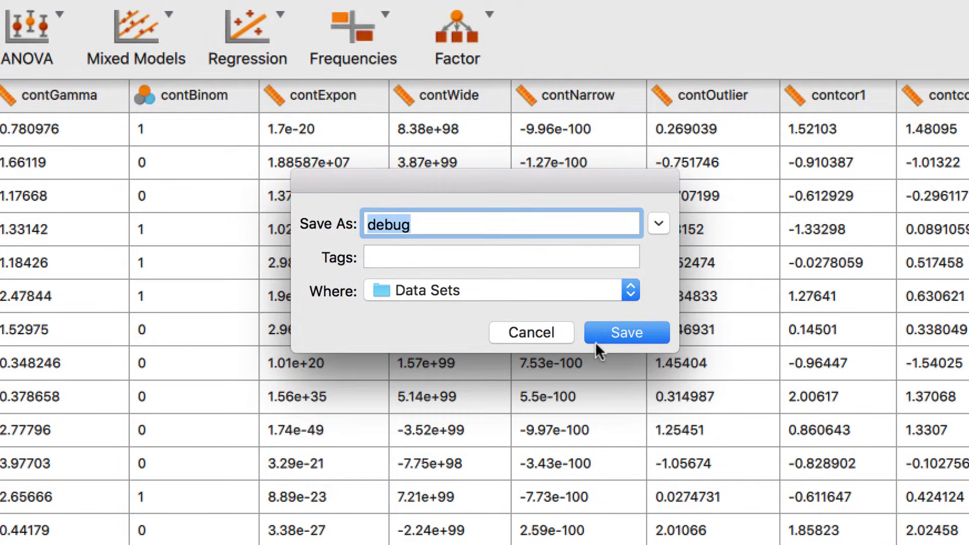
key(super+d)
click(625, 331)
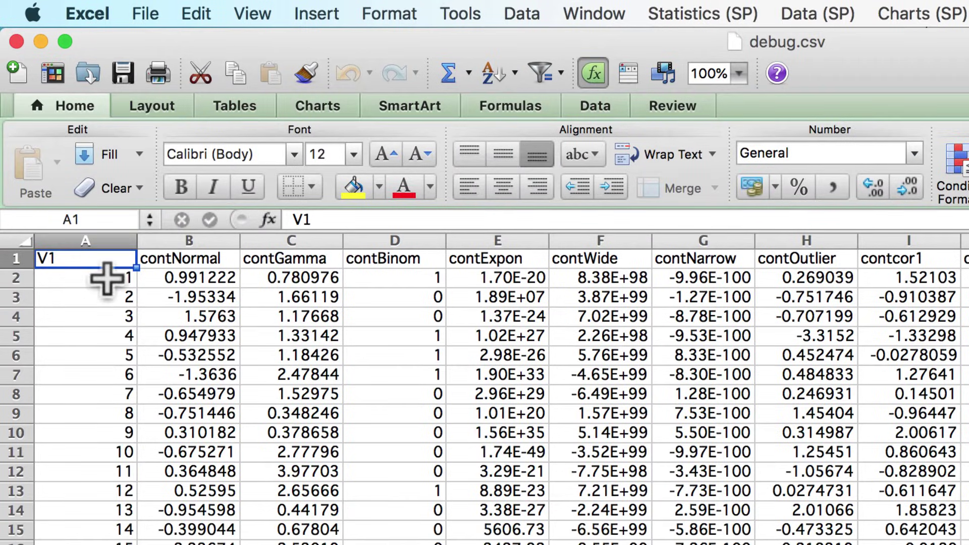
Change cell A2's V1 value to 1000 and save debug.csv in CSV format
double_click(108, 279)
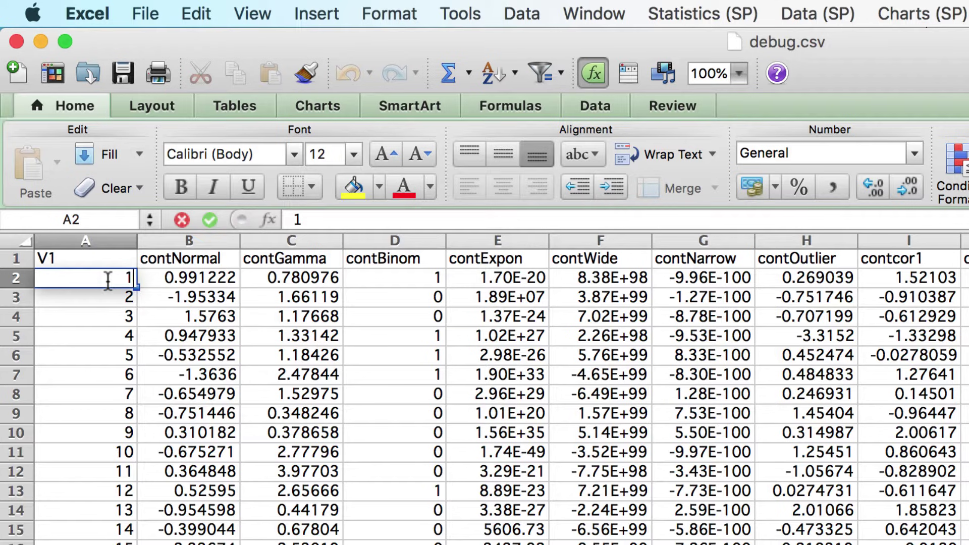
text(000)
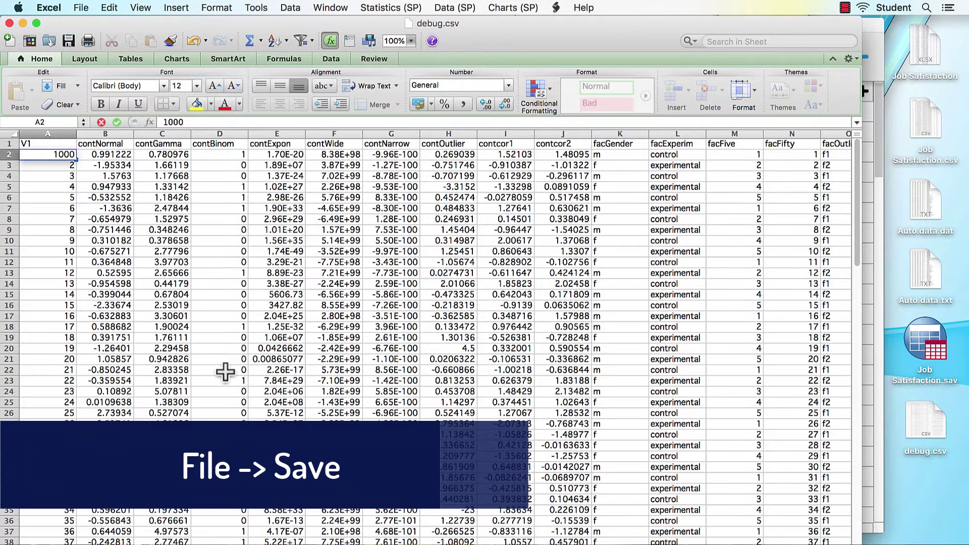
key(super+s)
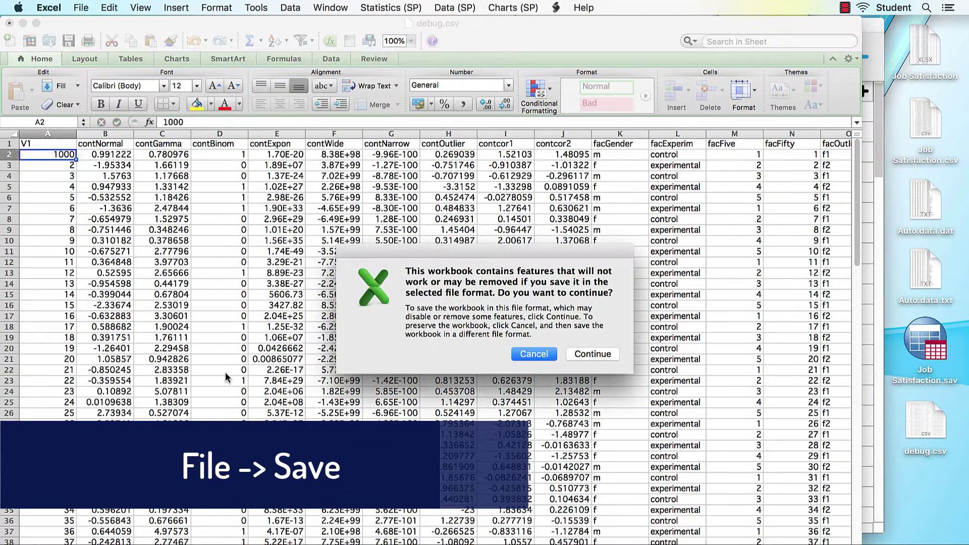
click(597, 353)
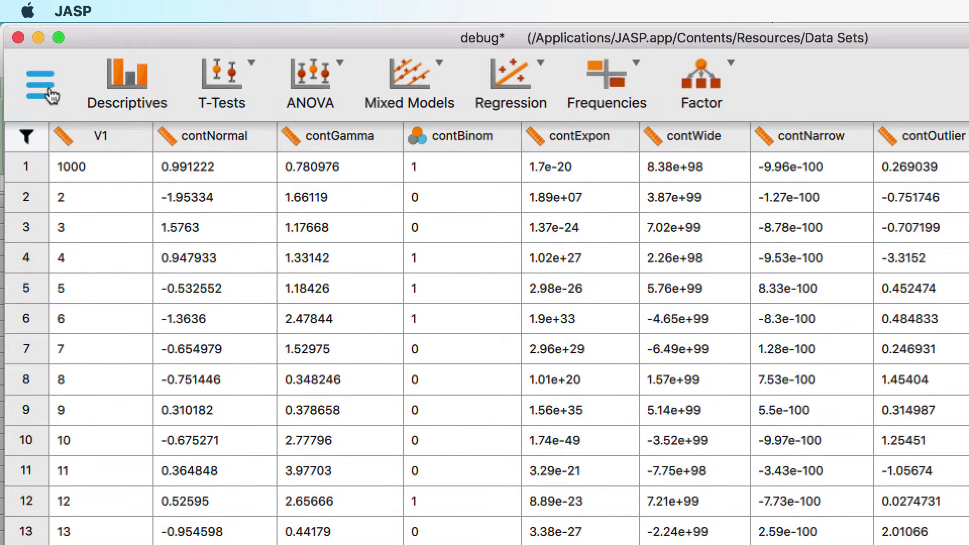
Save the JASP analysis as debug.jasp on the Desktop
click(45, 92)
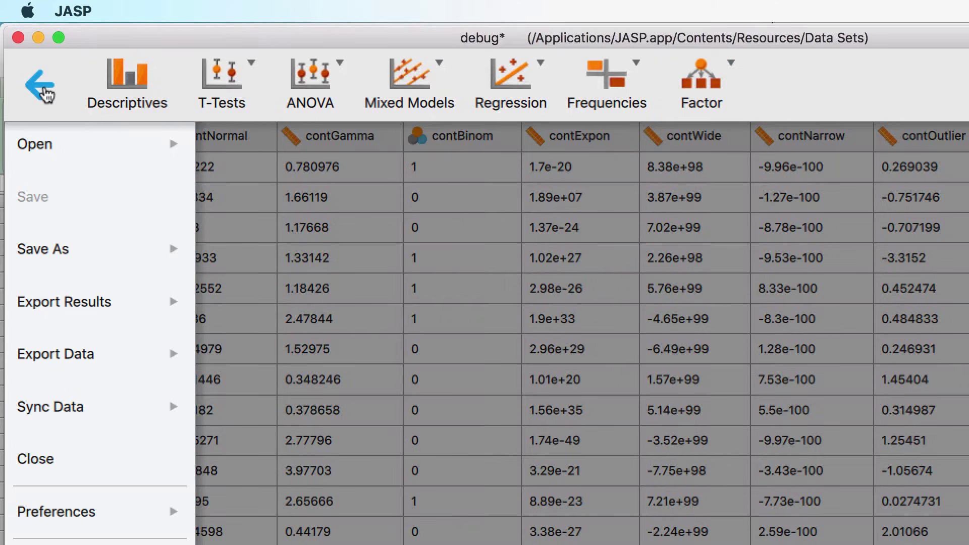
click(74, 256)
click(257, 156)
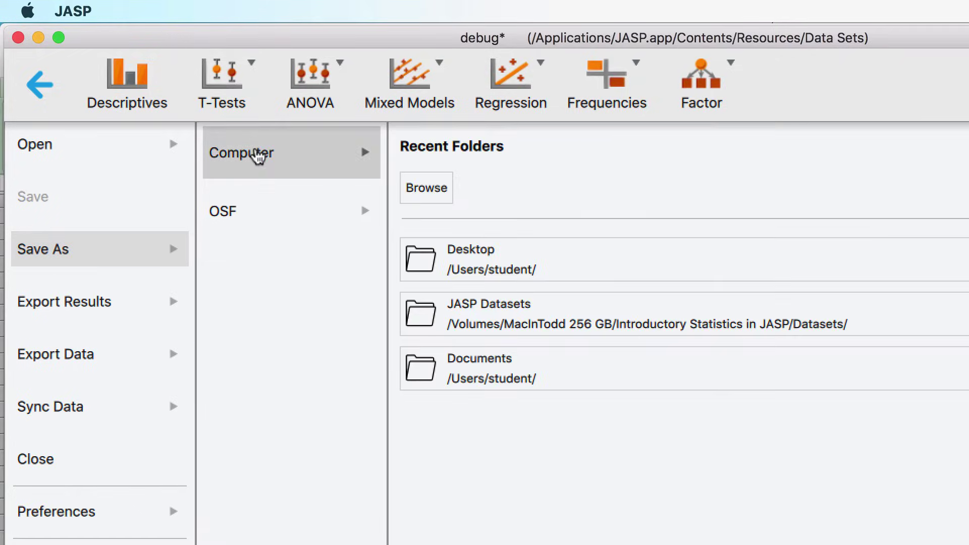
click(505, 260)
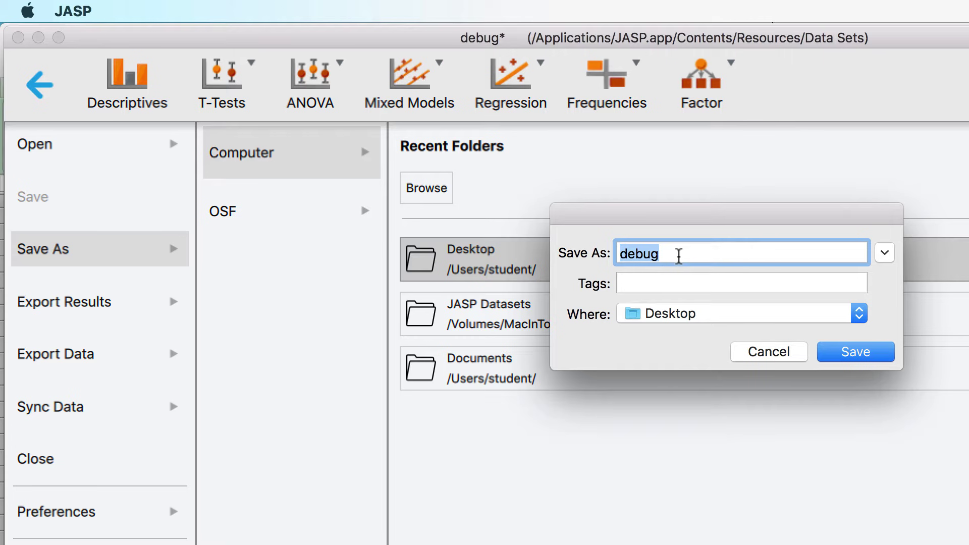
click(842, 351)
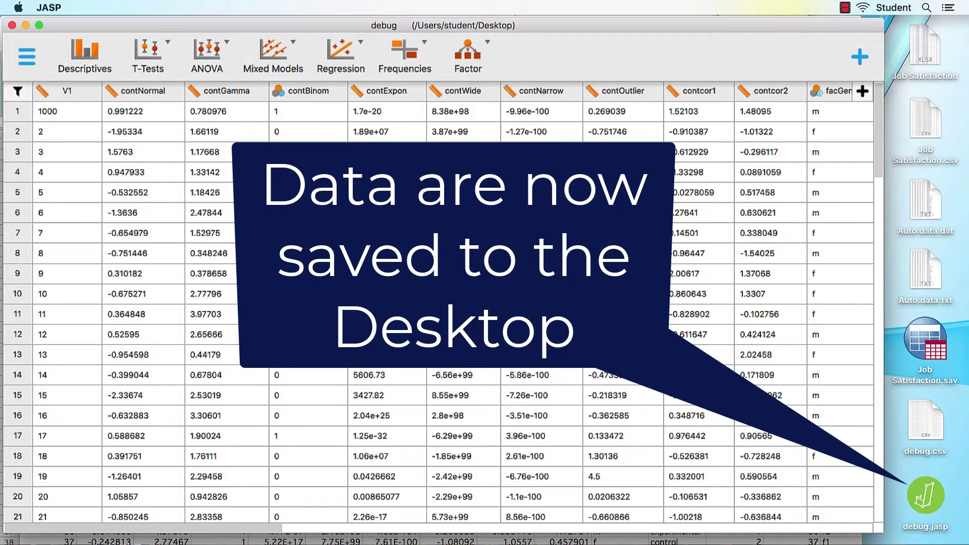
Reopen debug.jasp from the desktop and look over its T-Test and correlation results
click(937, 499)
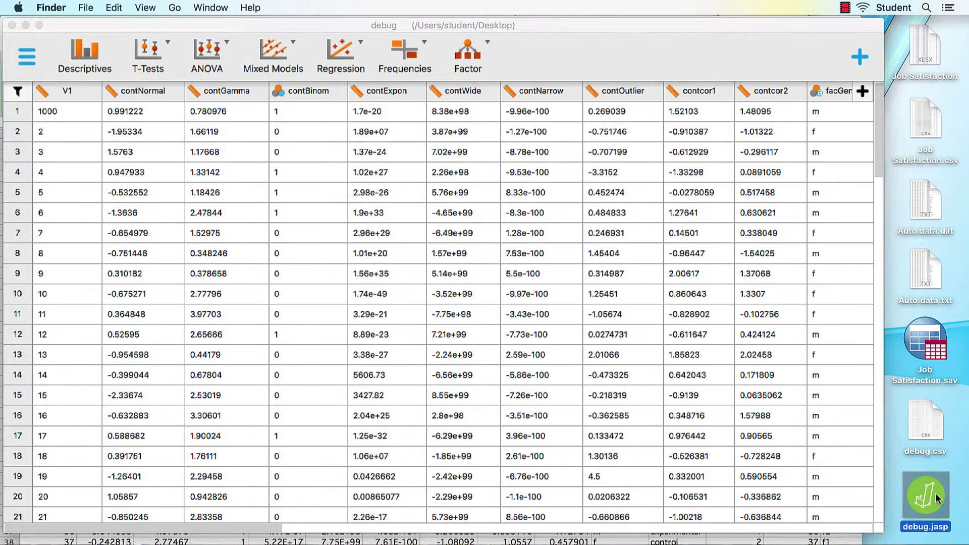
double_click(936, 498)
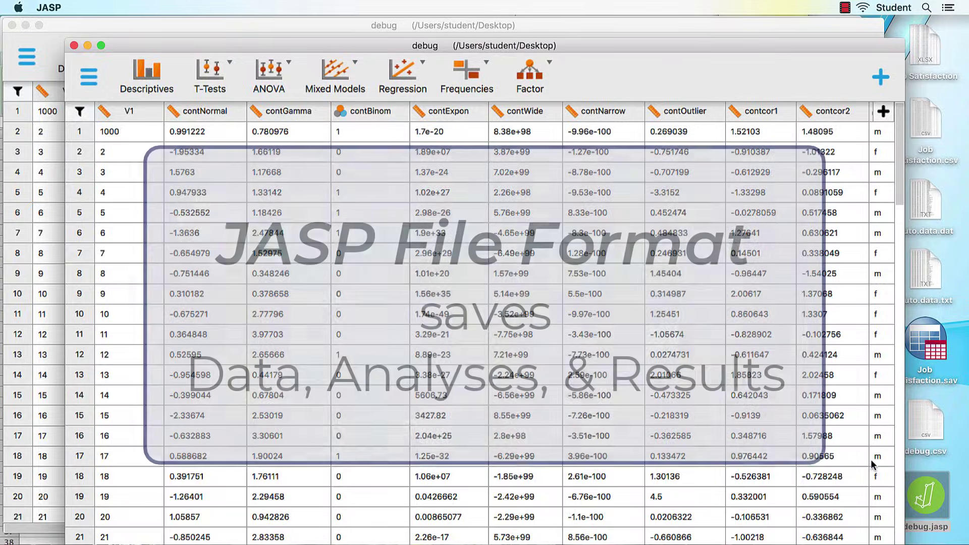
scroll(507, 322, down, 3)
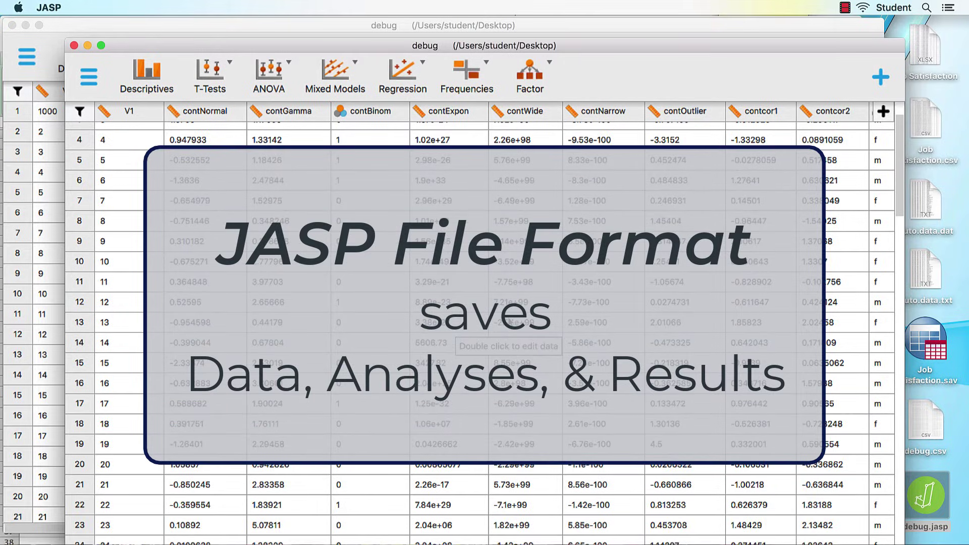
scroll(508, 321, up, 3)
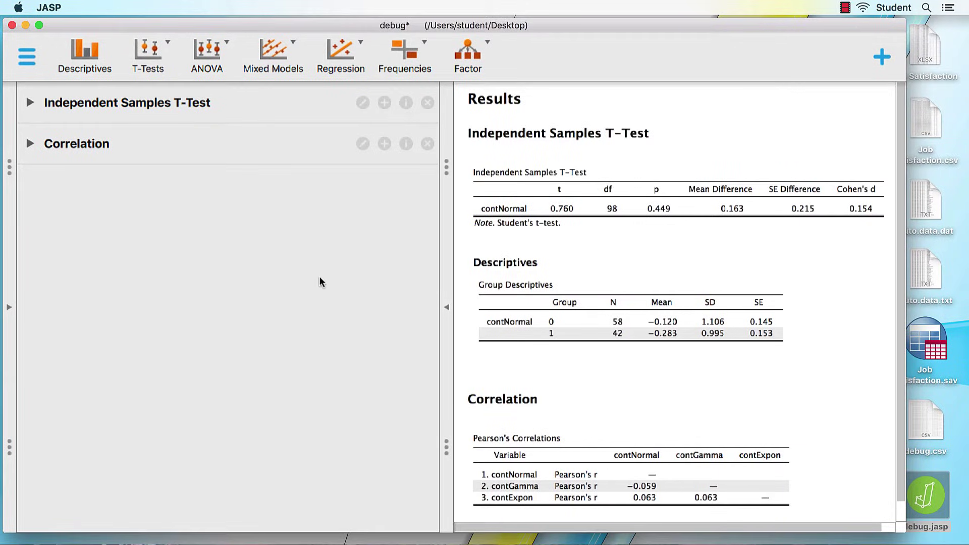
Have Correlation report and flag significance with 95% confidence intervals and sample sizes, then add Classical ANOVA
click(31, 145)
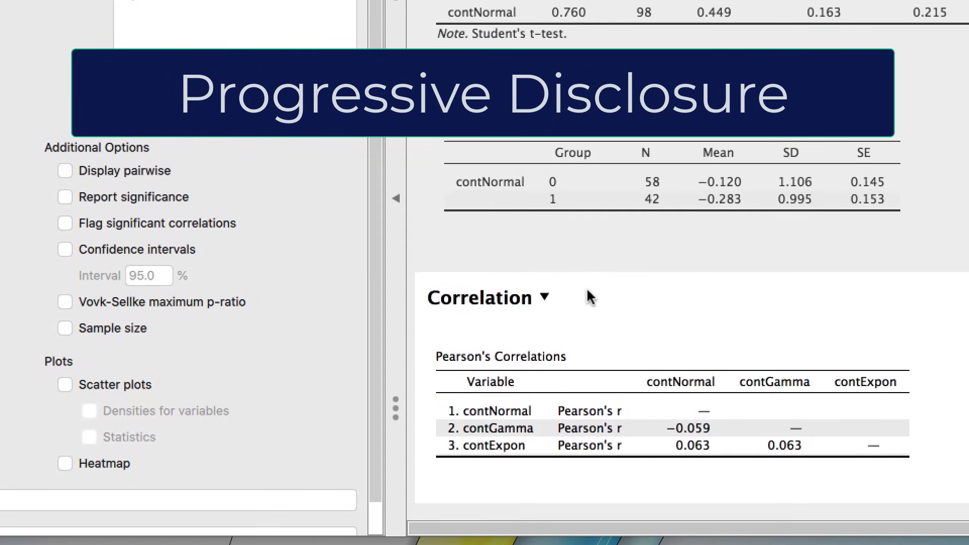
click(98, 197)
click(104, 228)
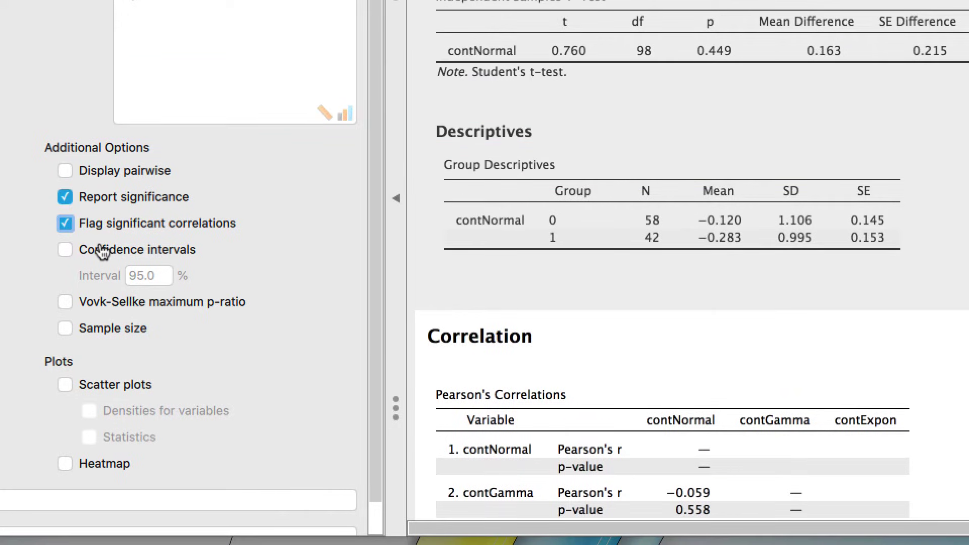
click(102, 251)
scroll(666, 342, down, 5)
click(130, 335)
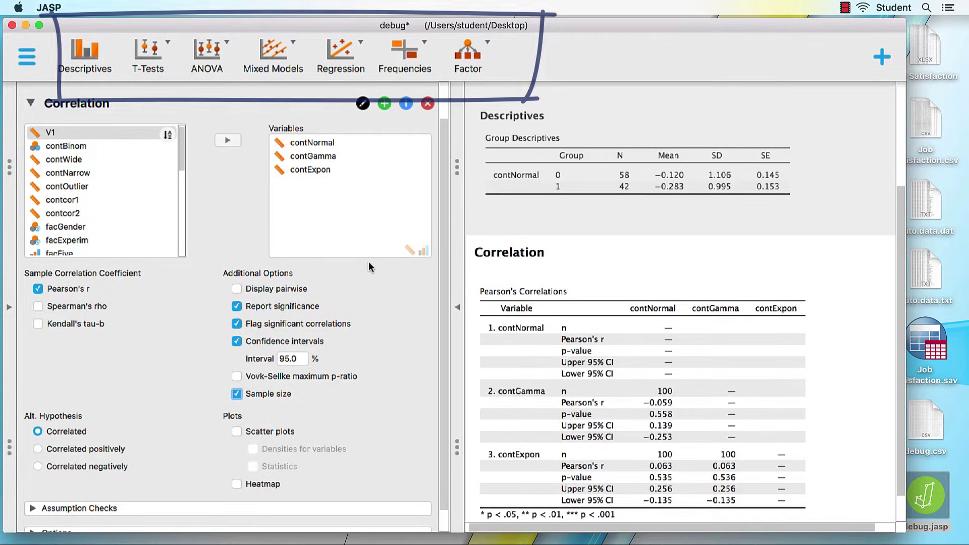
click(207, 53)
click(199, 119)
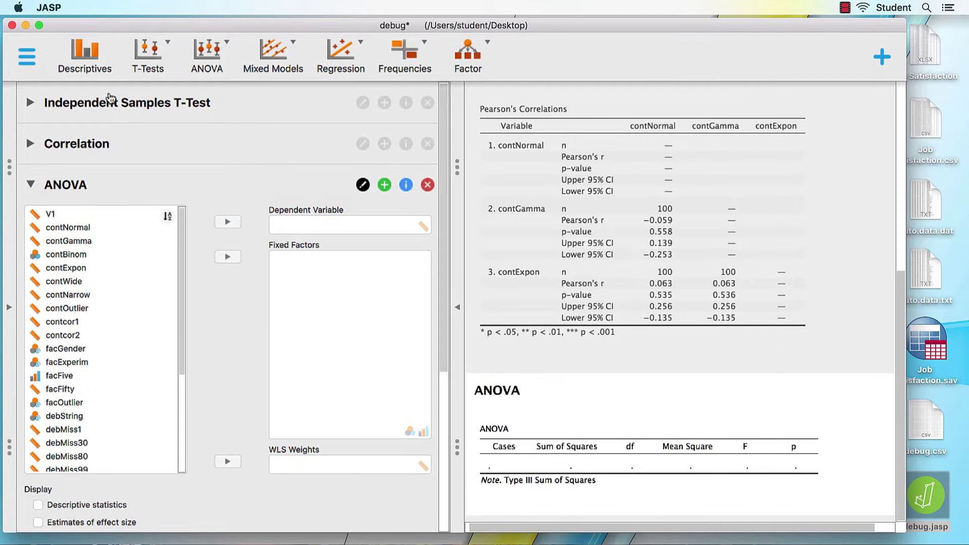
Add a Descriptive Statistics analysis of contBinom and facFive
click(95, 55)
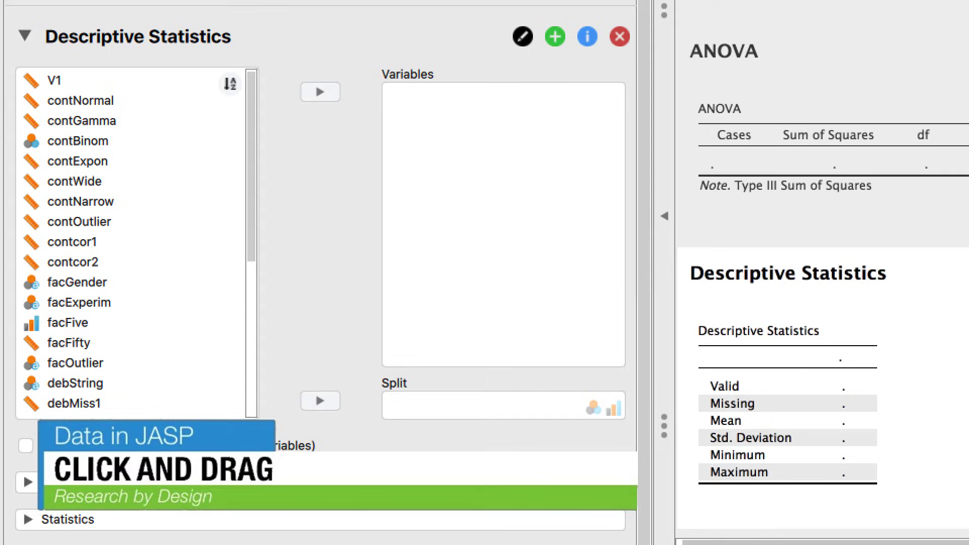
click(71, 146)
drag(71, 148, 481, 136)
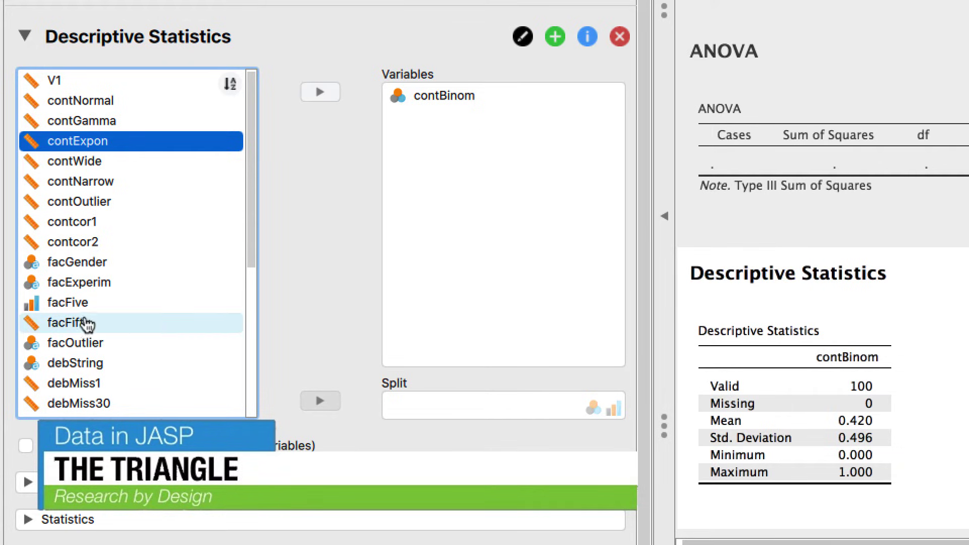
click(73, 309)
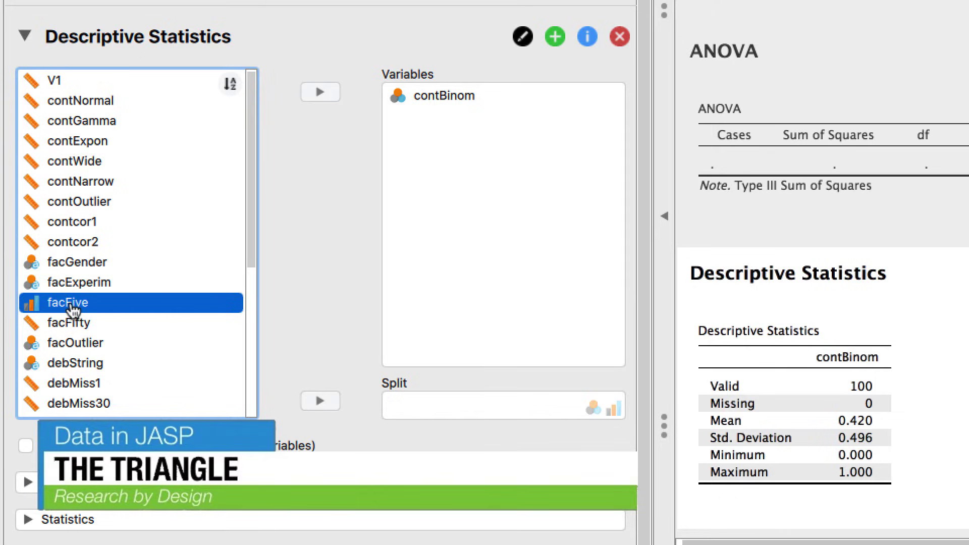
click(320, 93)
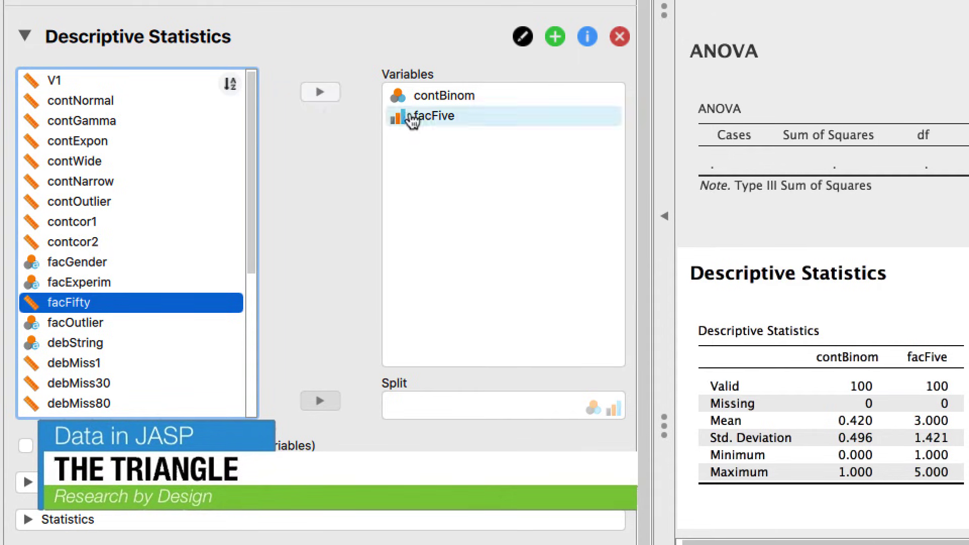
Remove facFive from the analysed variables and add it back
click(417, 120)
click(320, 93)
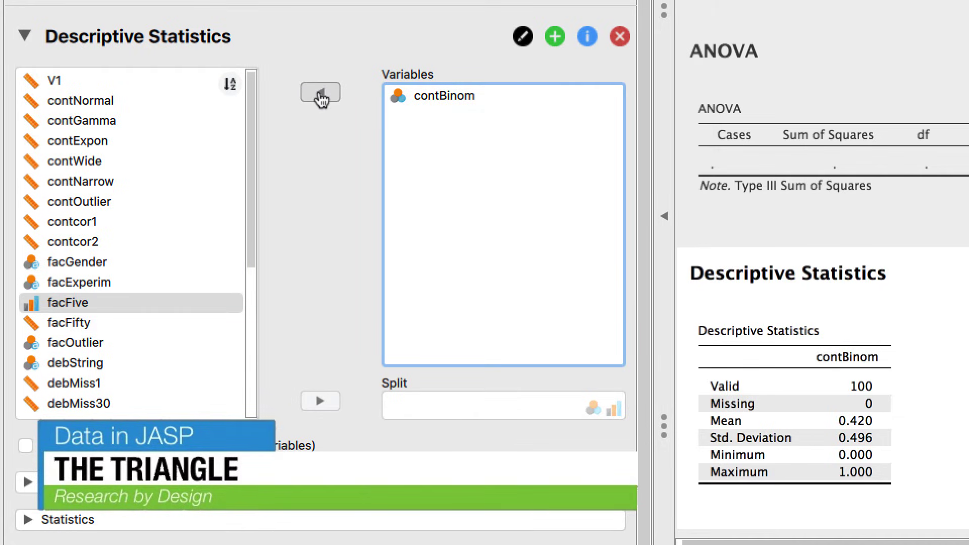
click(162, 306)
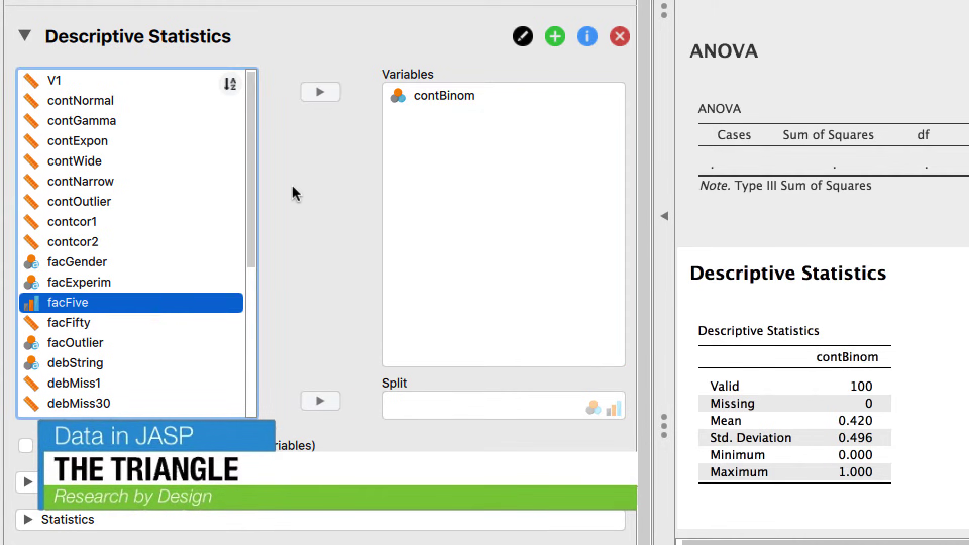
click(320, 93)
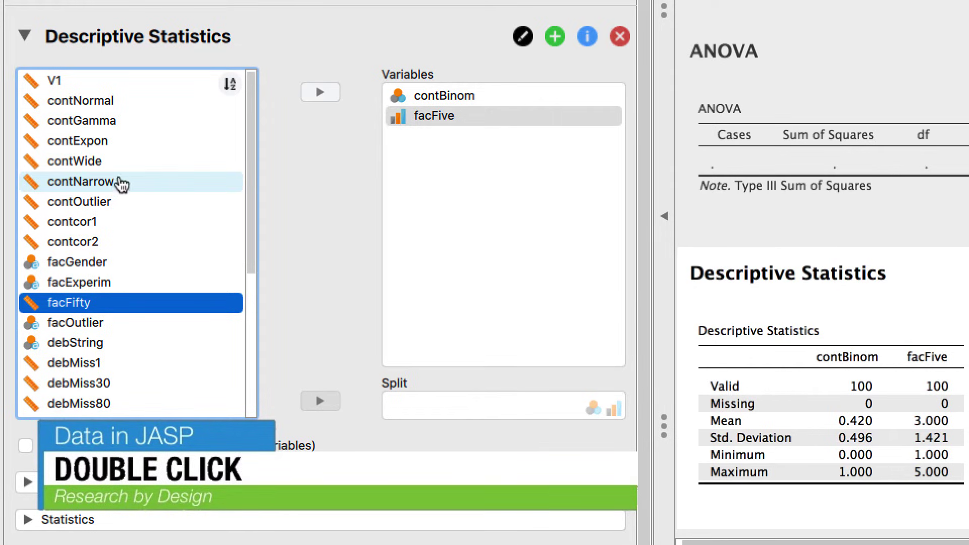
Add contNormal and facGender, then move facGender up directly below contBinom
double_click(108, 101)
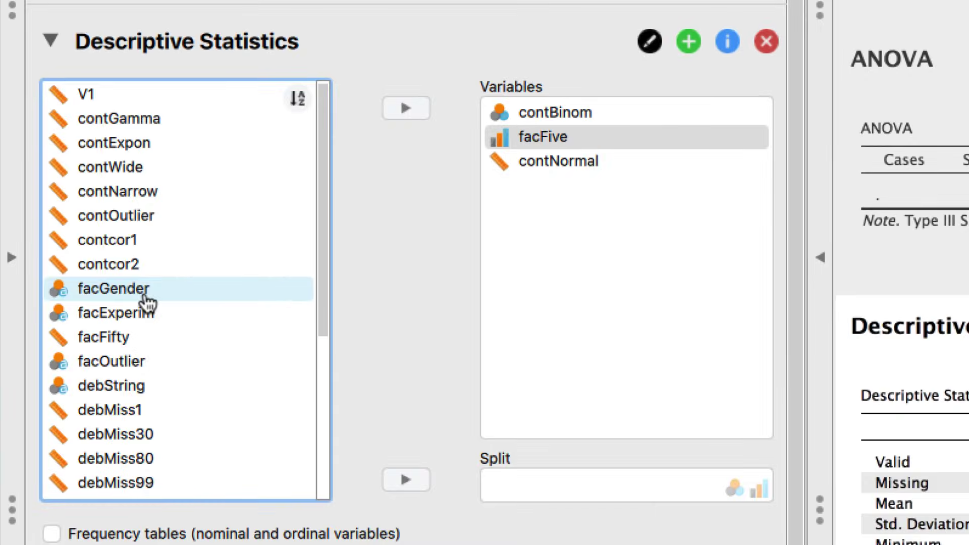
click(146, 292)
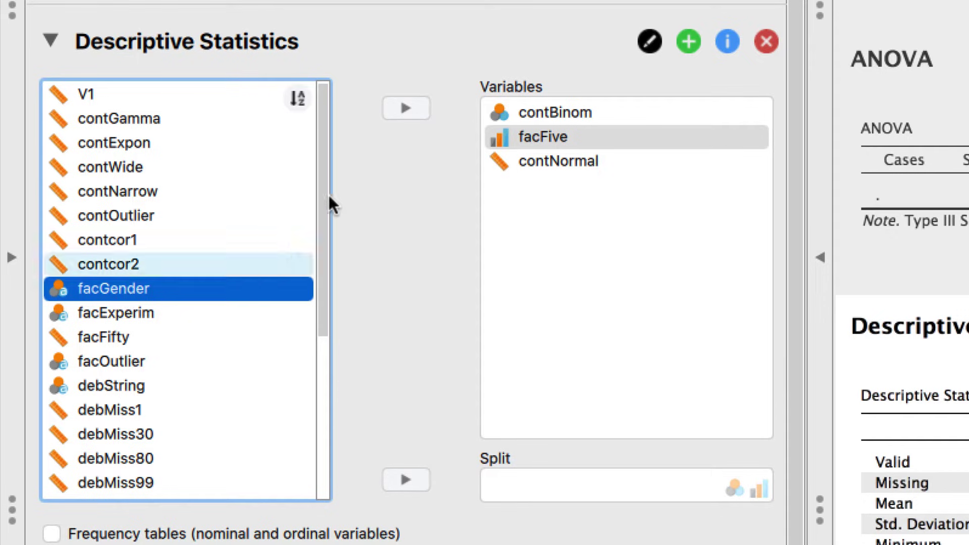
click(404, 108)
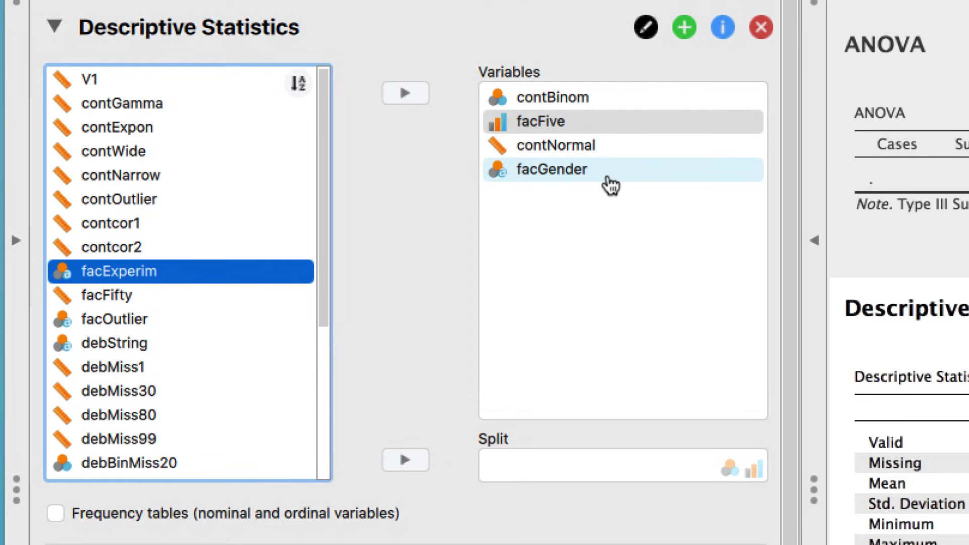
click(609, 177)
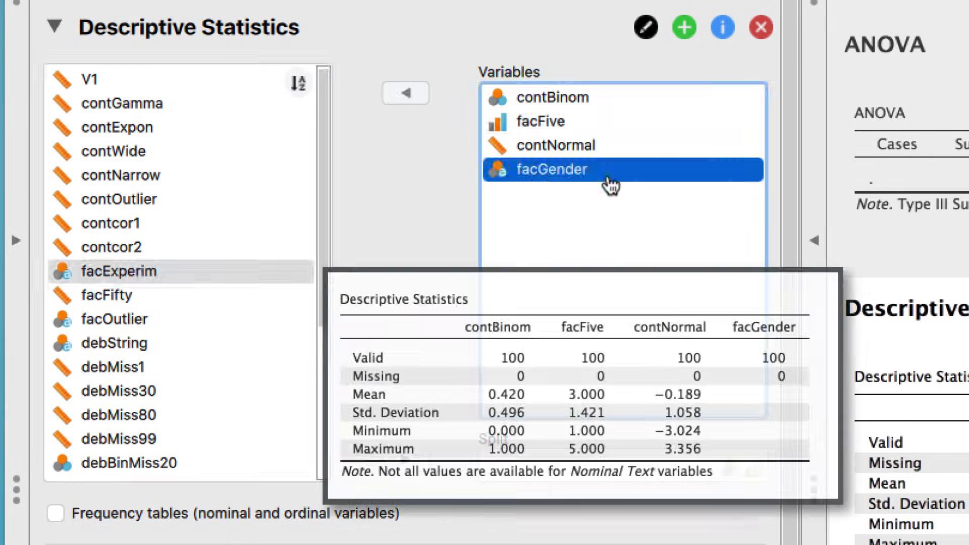
drag(605, 172, 605, 100)
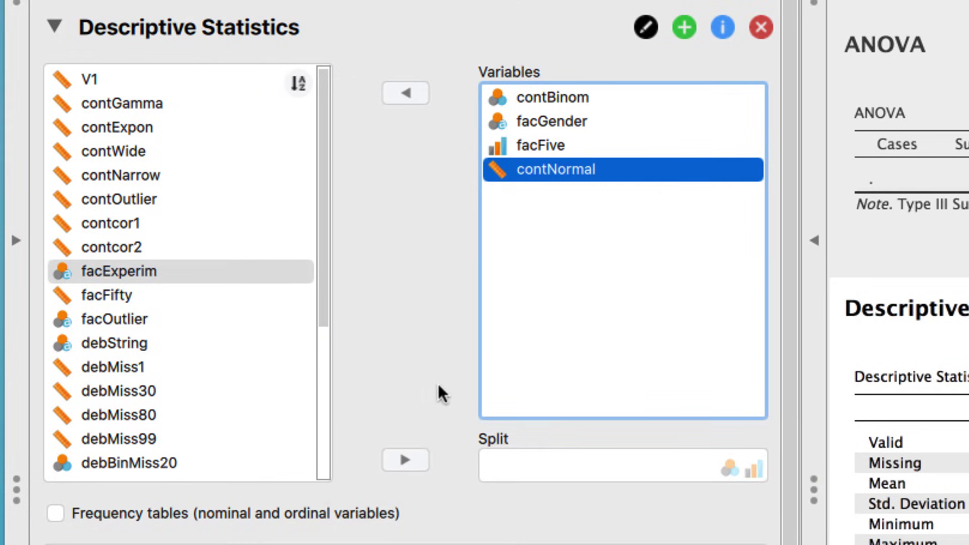
Enable 'Frequency tables (nominal and ordinal variables)' for contBinom, facGender and facFive
click(56, 515)
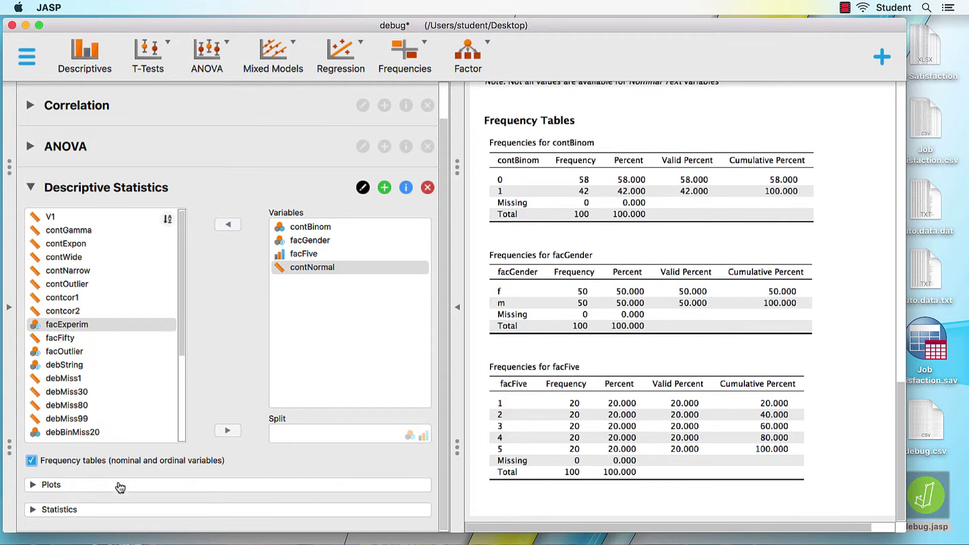
Turn on distribution plots, correlation plots, Q-Q plots, pie charts and boxplots
click(32, 488)
scroll(217, 467, down, 5)
scroll(217, 468, down, 2)
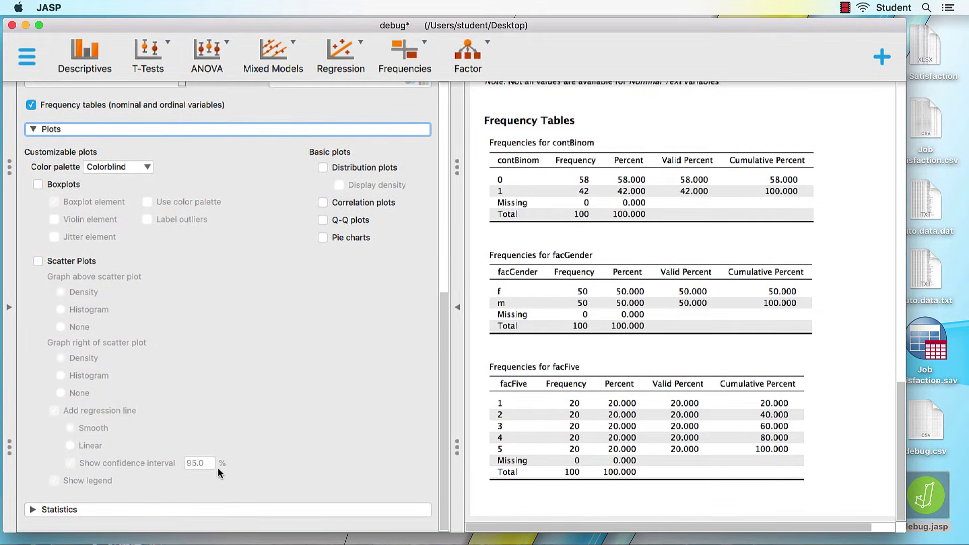
click(323, 168)
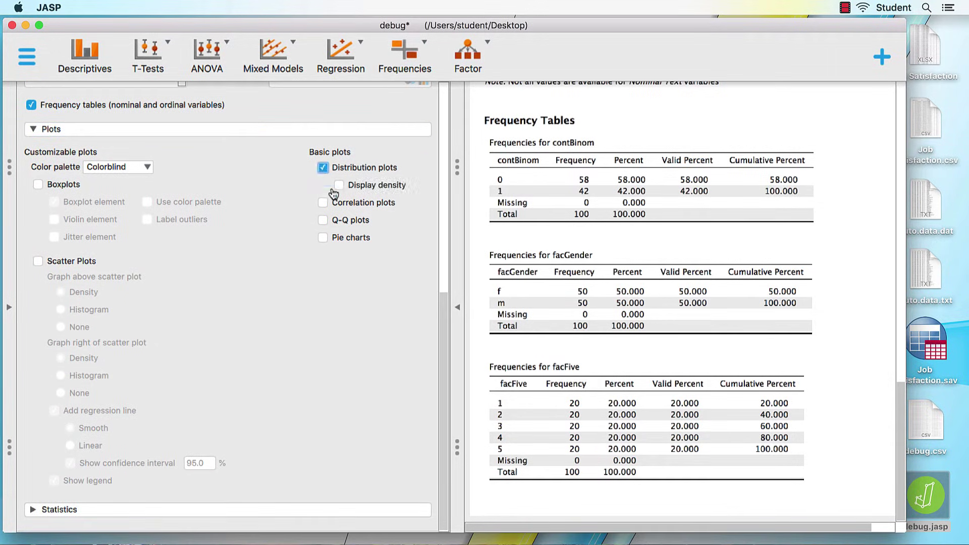
click(322, 202)
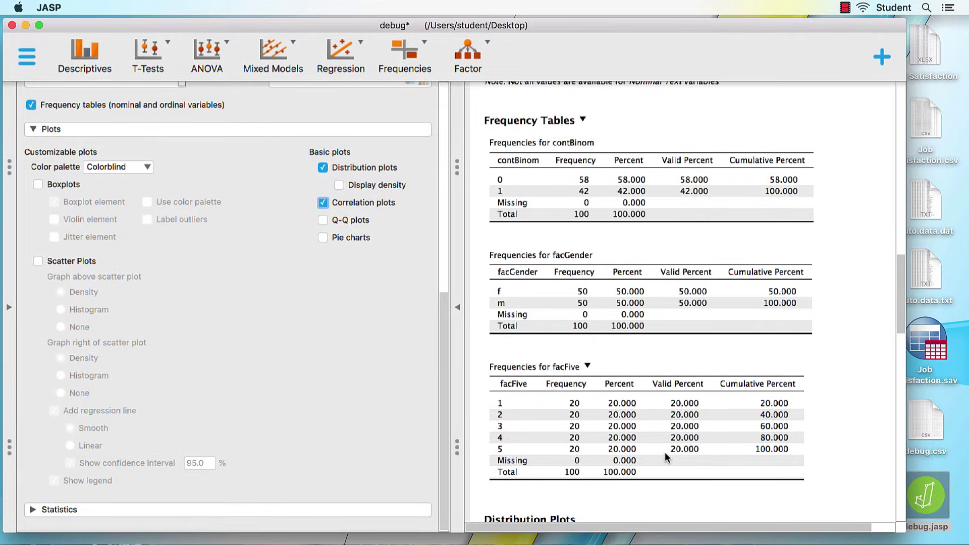
scroll(665, 454, down, 10)
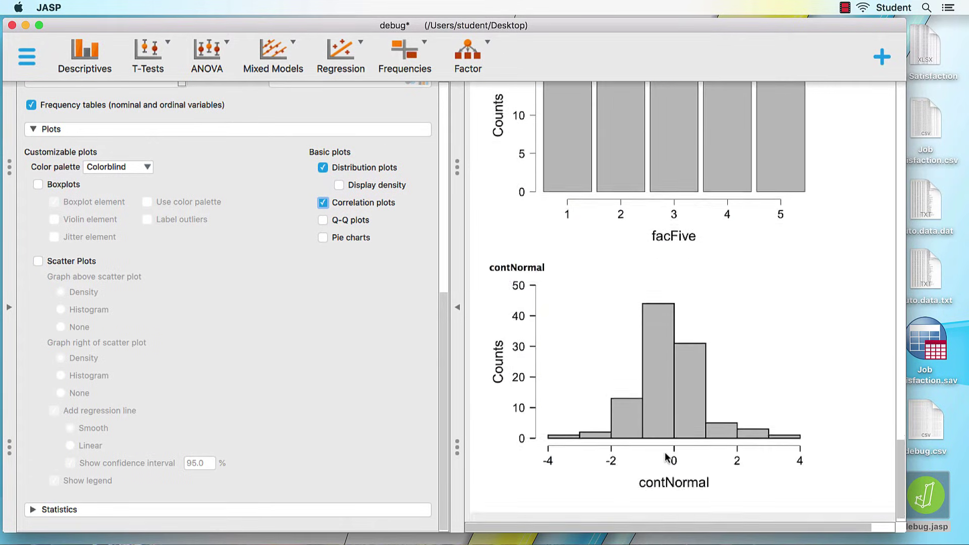
click(335, 220)
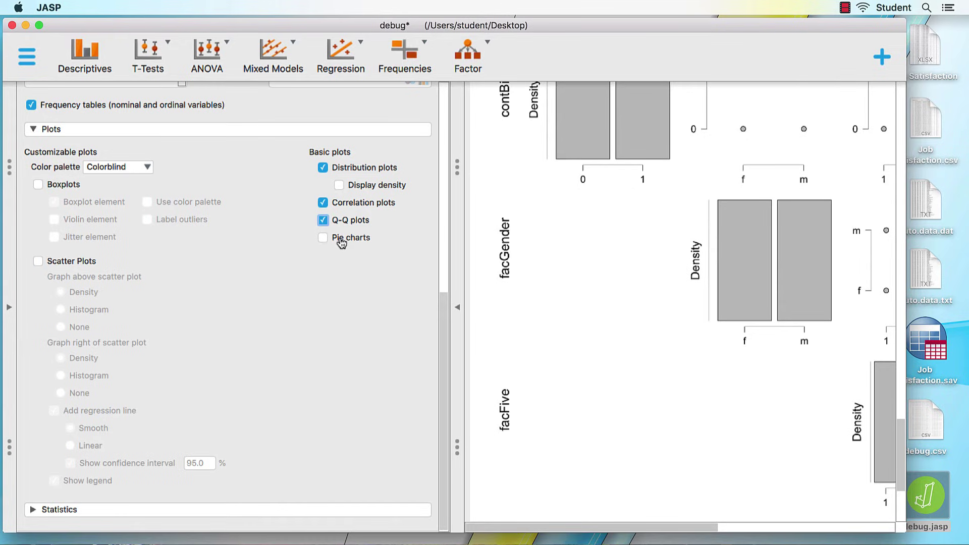
click(343, 242)
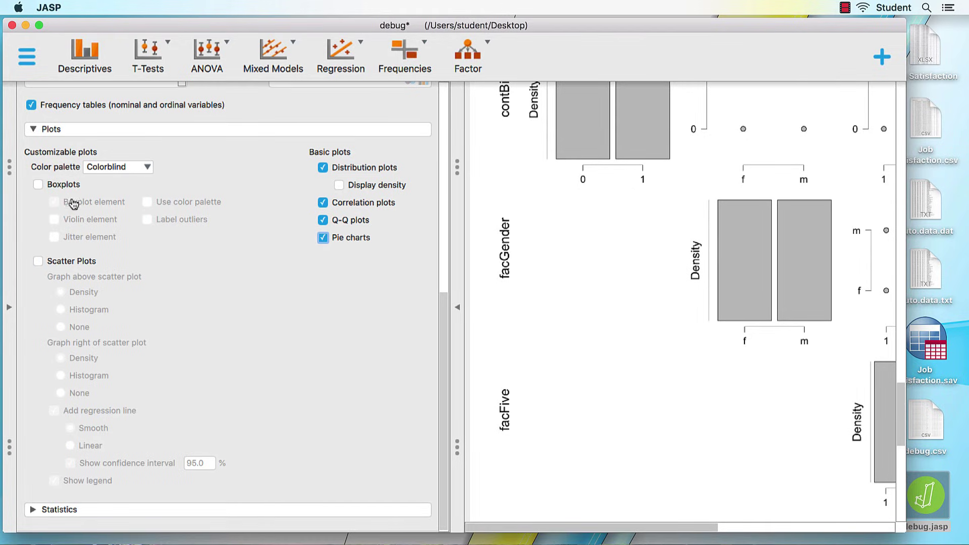
click(63, 187)
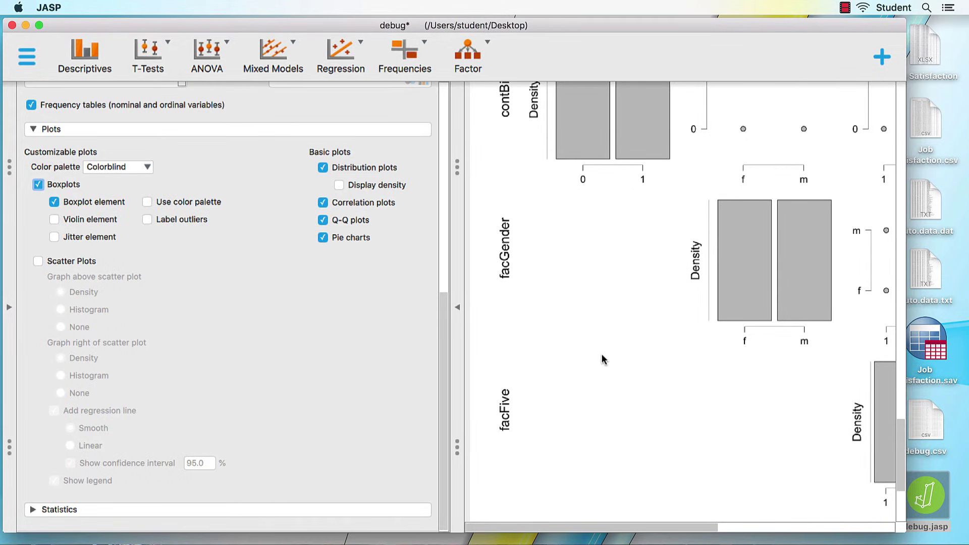
Scroll through the results to review the new descriptive plots
scroll(602, 353, down, 10)
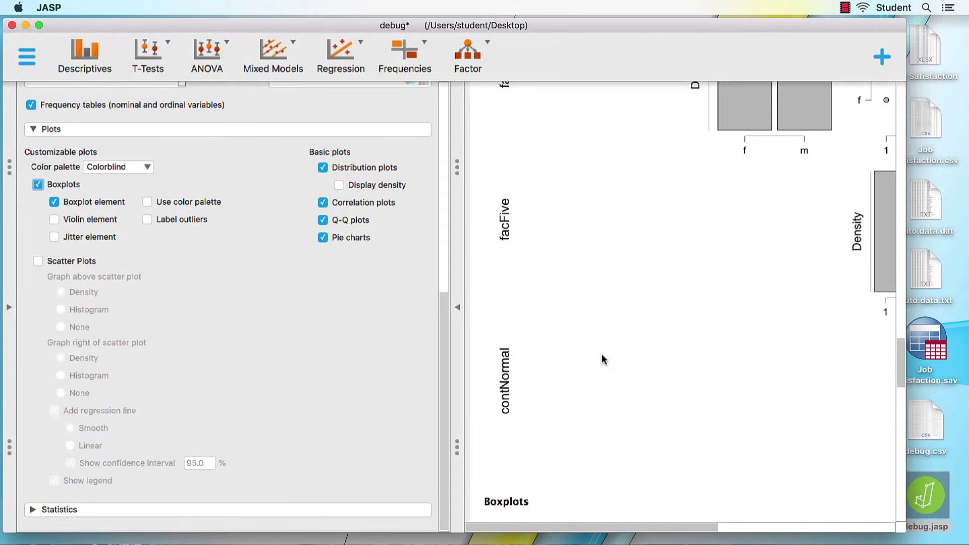
scroll(602, 353, down, 8)
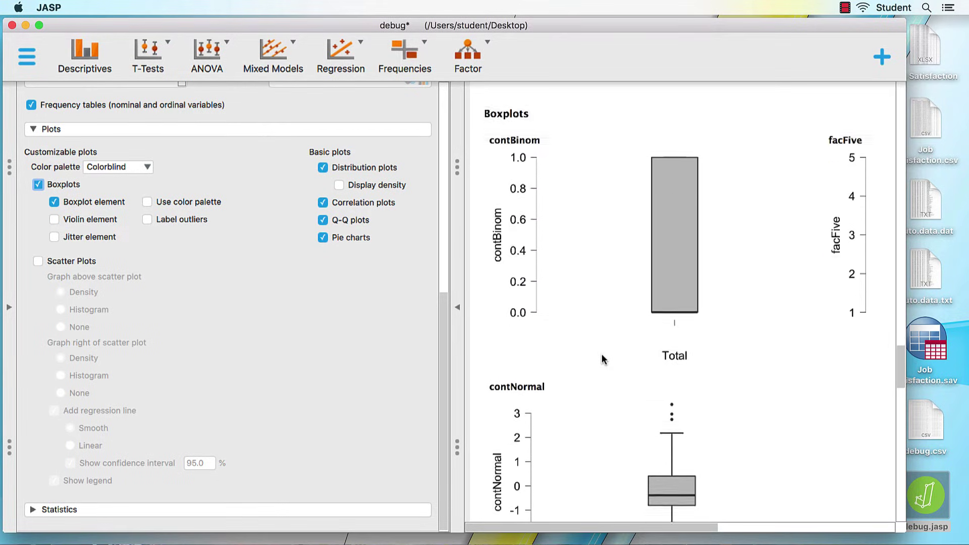
scroll(603, 356, down, 3)
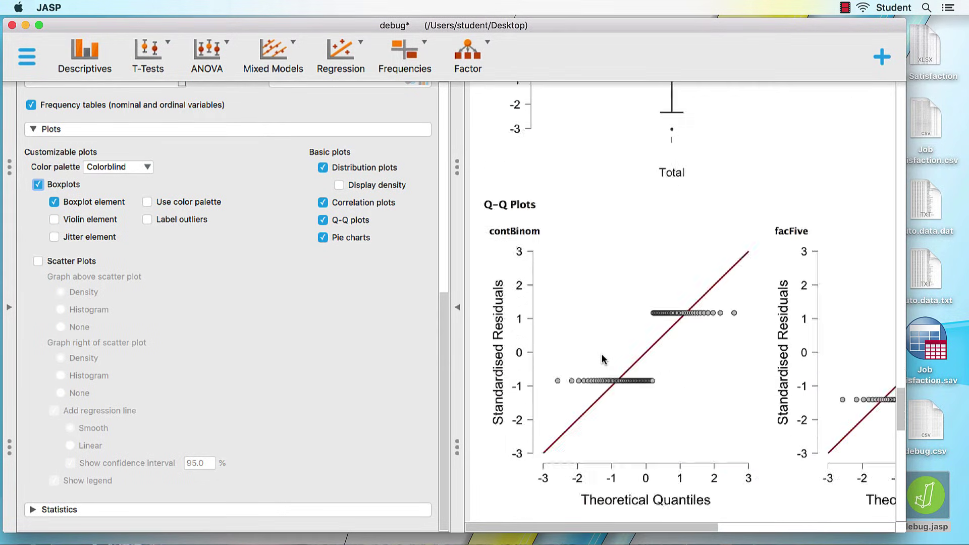
scroll(602, 359, down, 8)
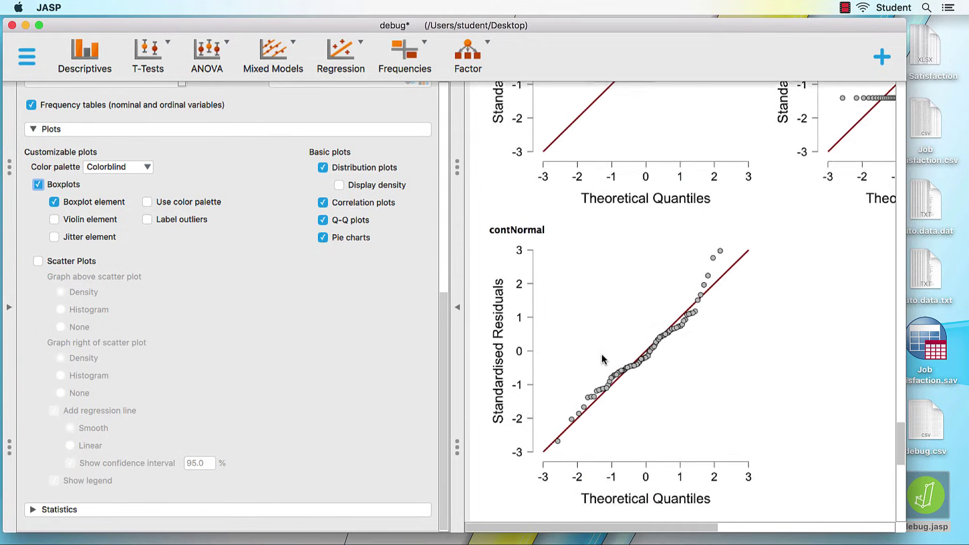
scroll(602, 360, right, 5)
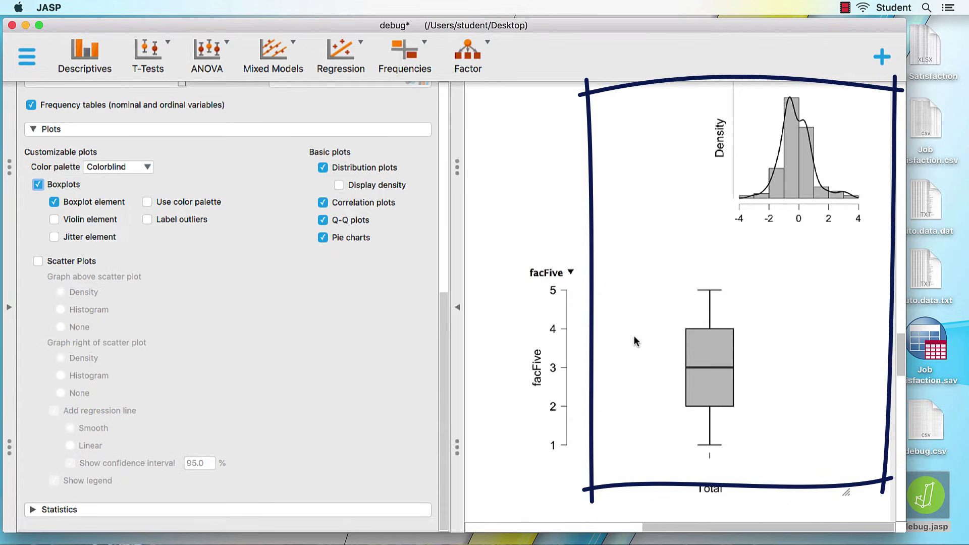
scroll(654, 419, left, 5)
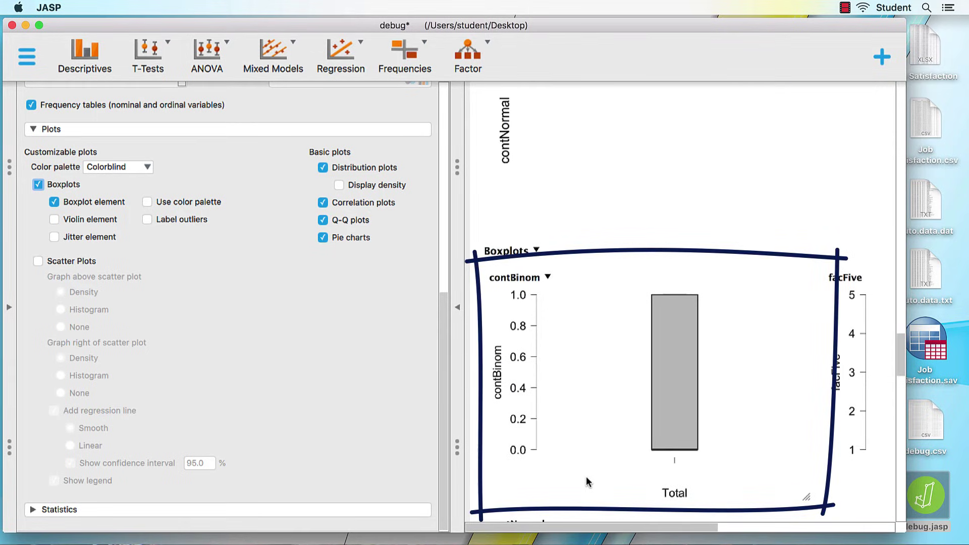
scroll(587, 477, down, 4)
scroll(586, 476, down, 6)
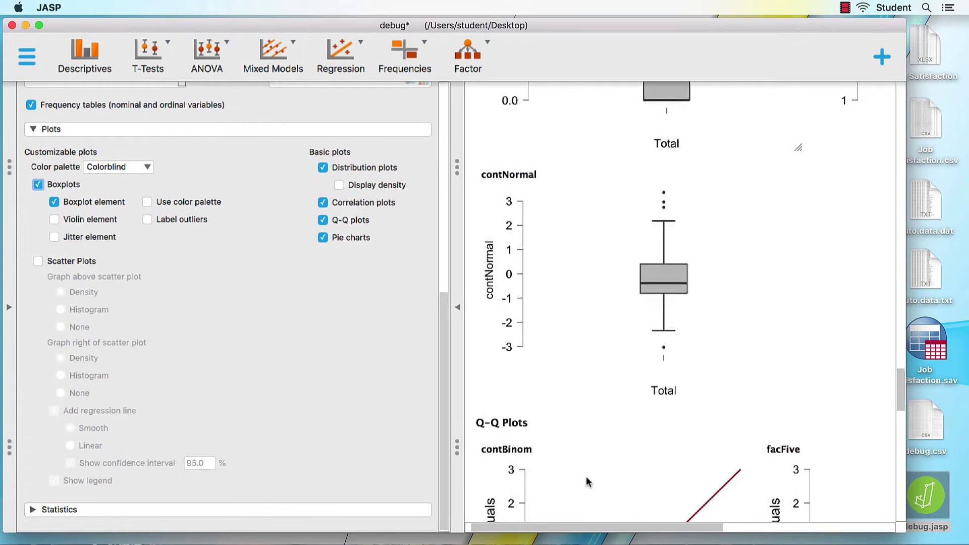
scroll(586, 477, down, 5)
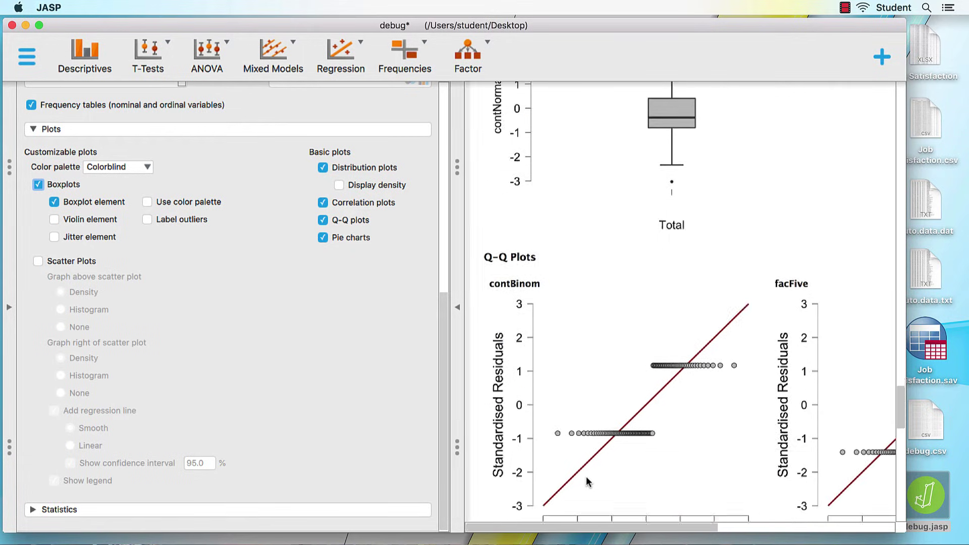
scroll(587, 481, down, 5)
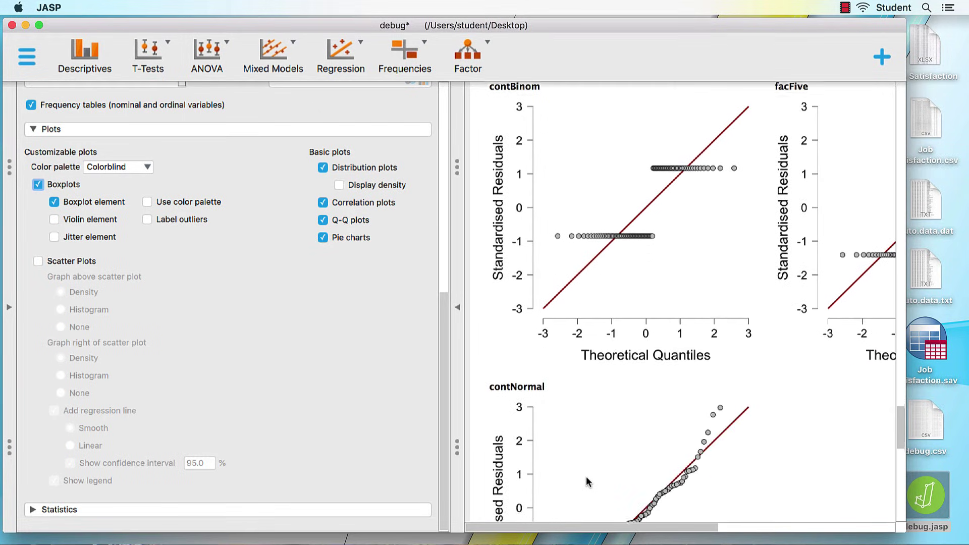
scroll(587, 476, down, 4)
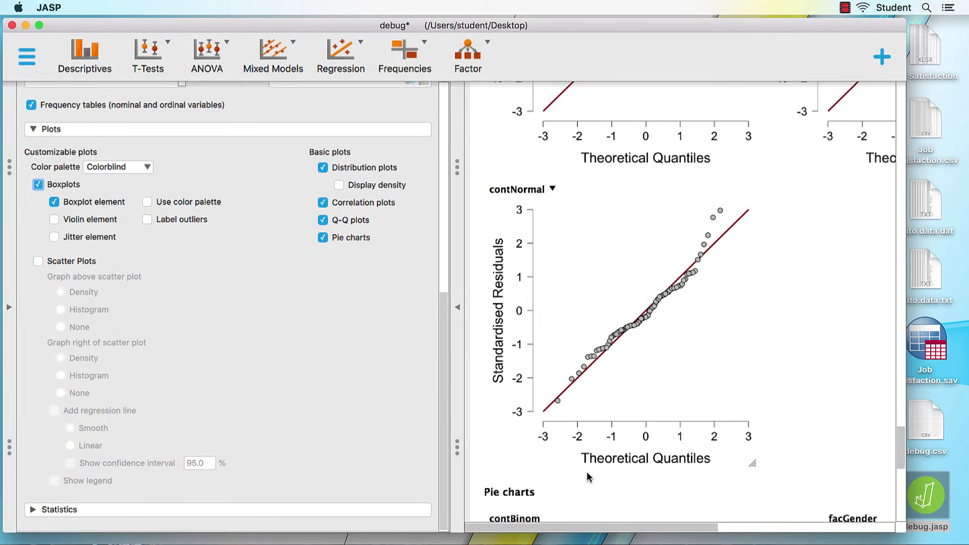
scroll(587, 476, down, 5)
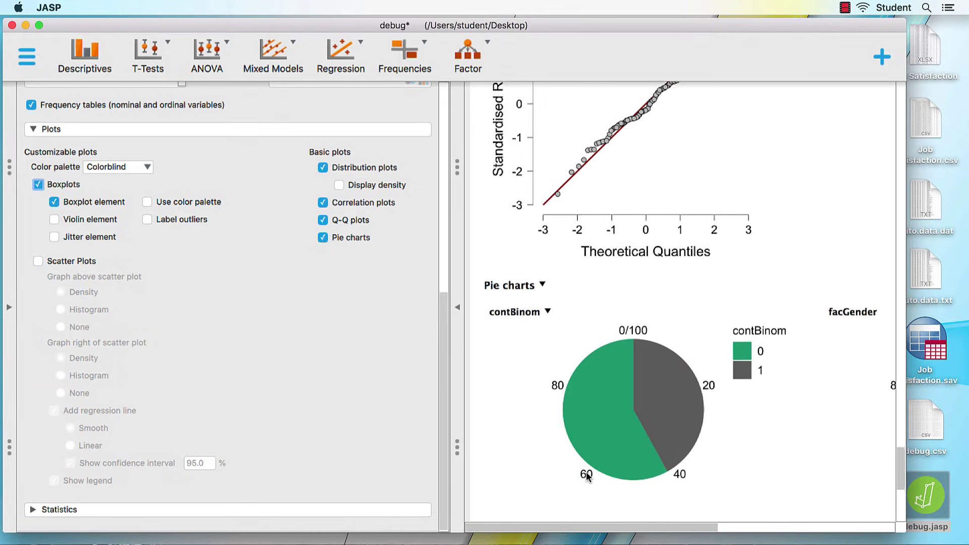
scroll(587, 476, down, 5)
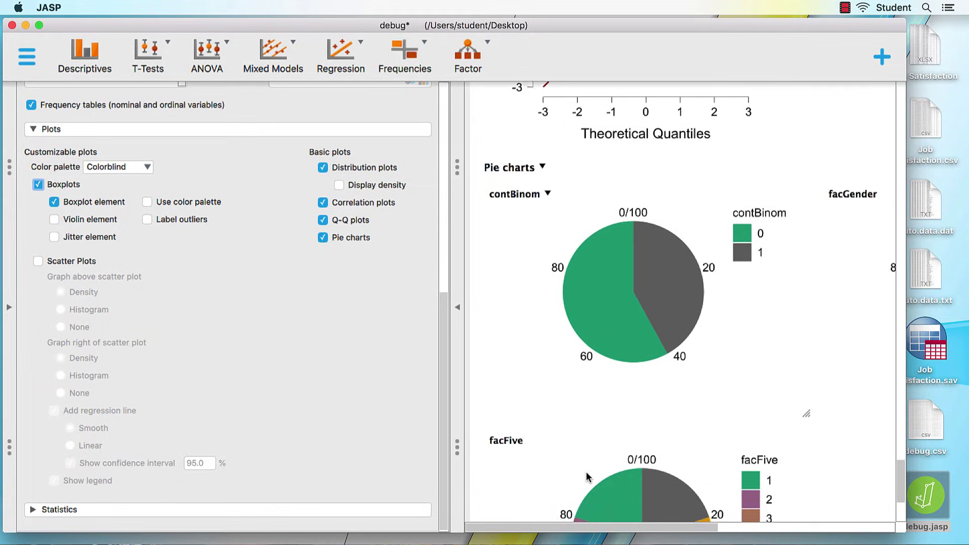
scroll(587, 476, down, 1)
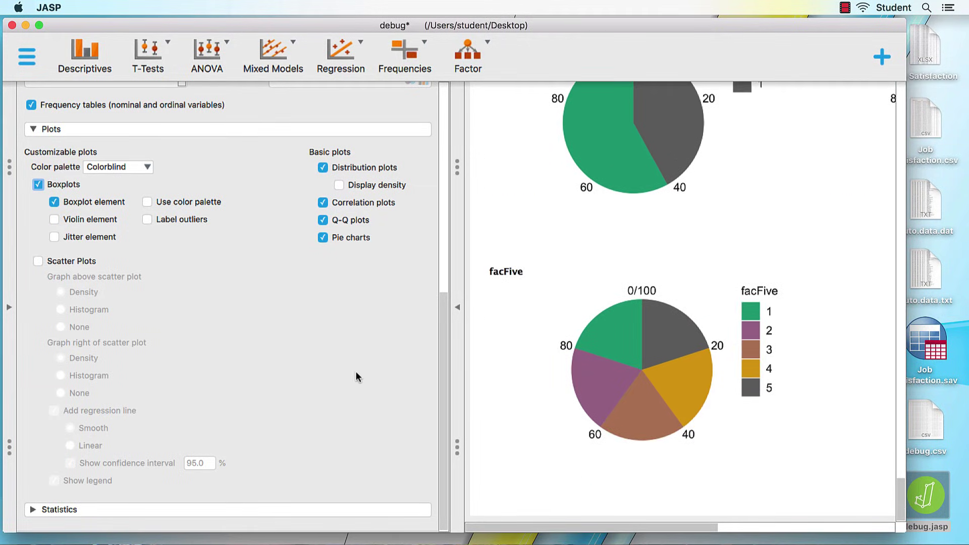
Untick Q-Q plots and expand the Statistics options section
click(323, 220)
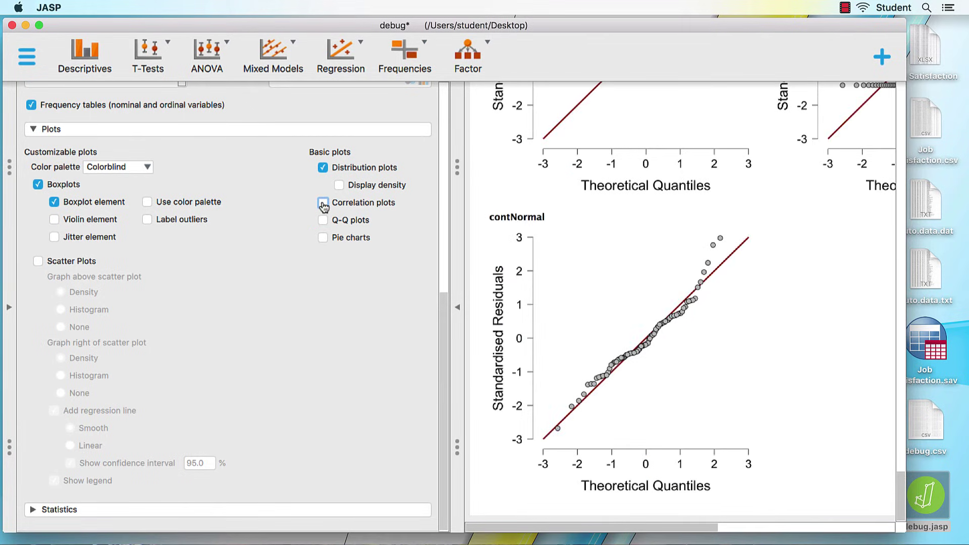
click(33, 511)
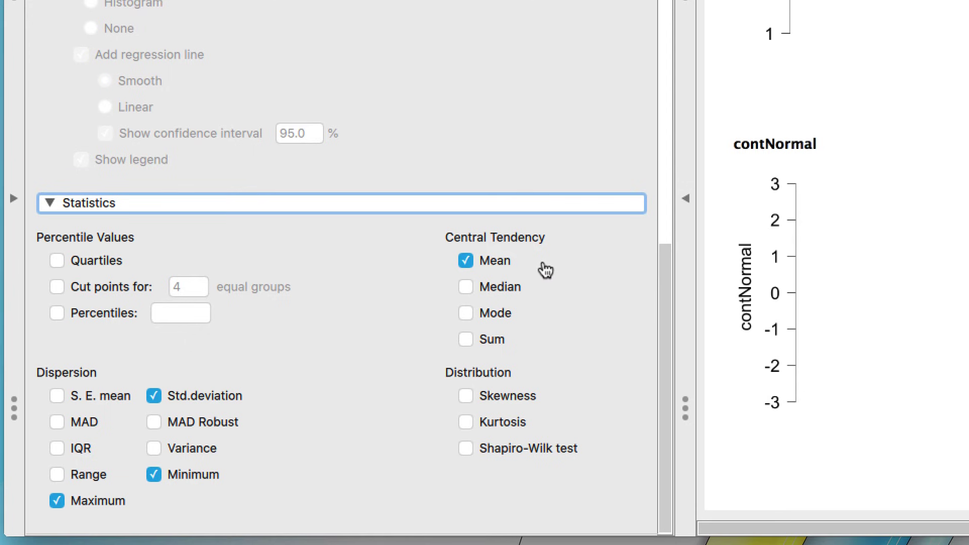
scroll(545, 268, up, 15)
scroll(621, 251, up, 3)
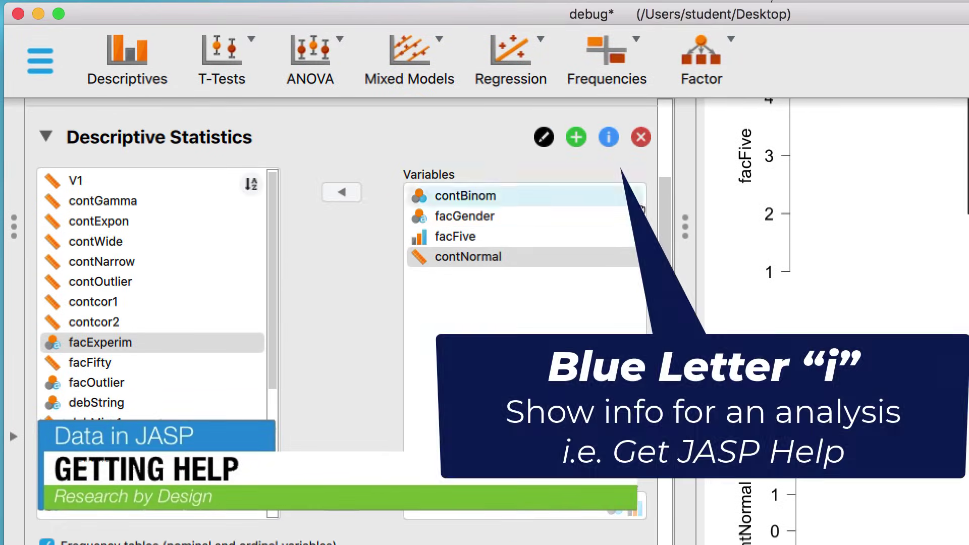
click(609, 141)
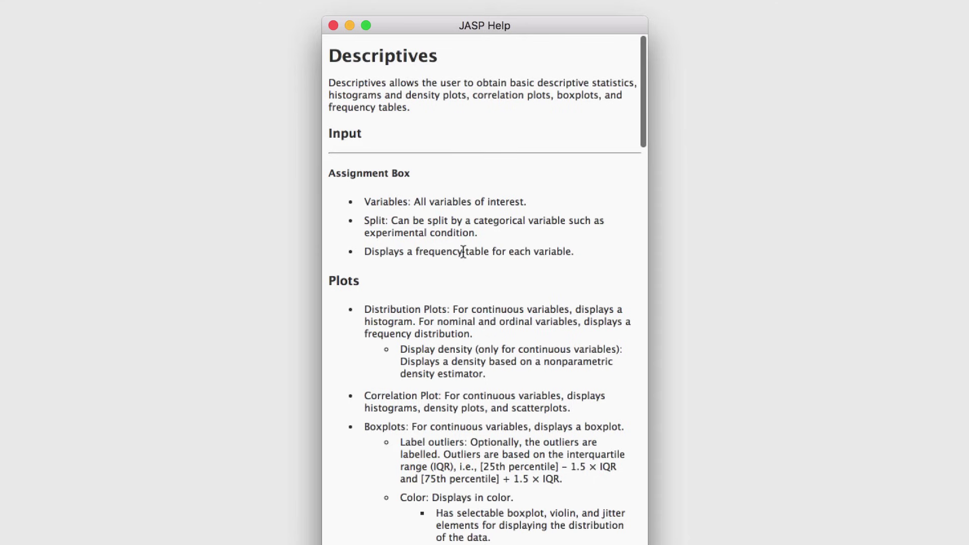
scroll(463, 250, down, 5)
scroll(463, 251, down, 8)
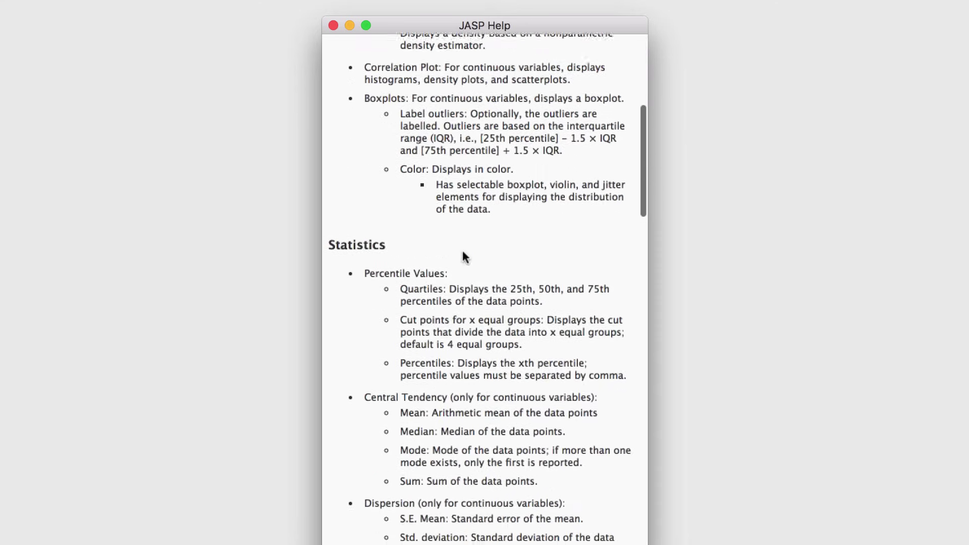
scroll(463, 250, down, 1)
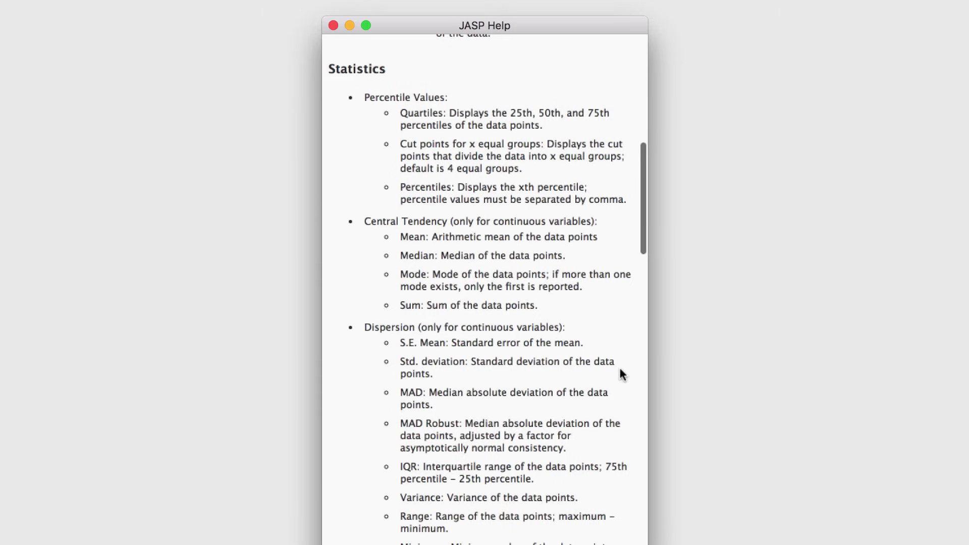
scroll(620, 370, up, 2)
scroll(620, 370, down, 7)
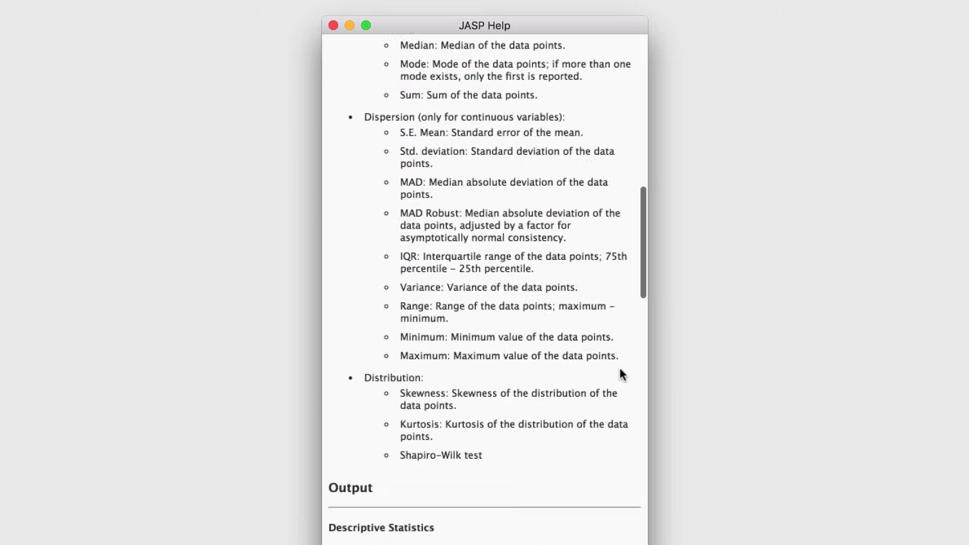
scroll(621, 375, down, 1)
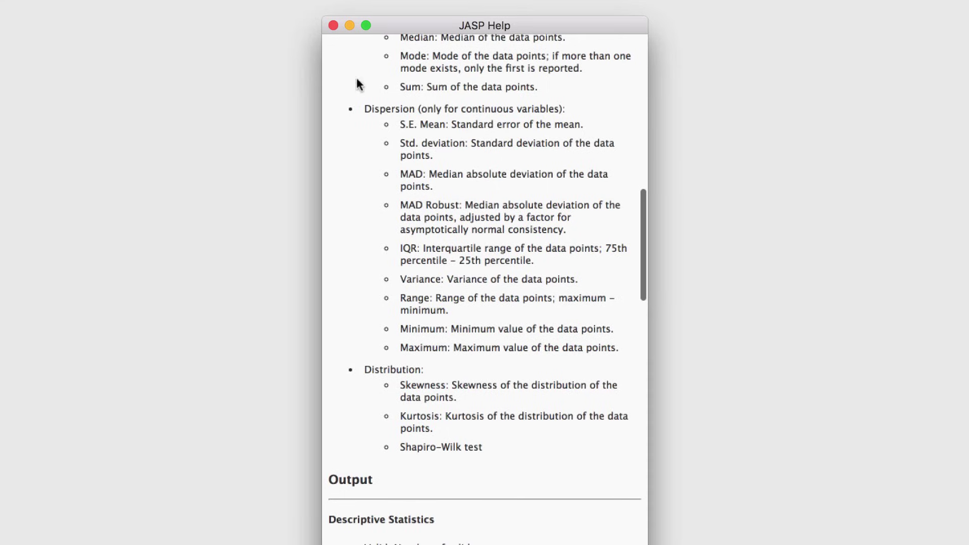
click(333, 25)
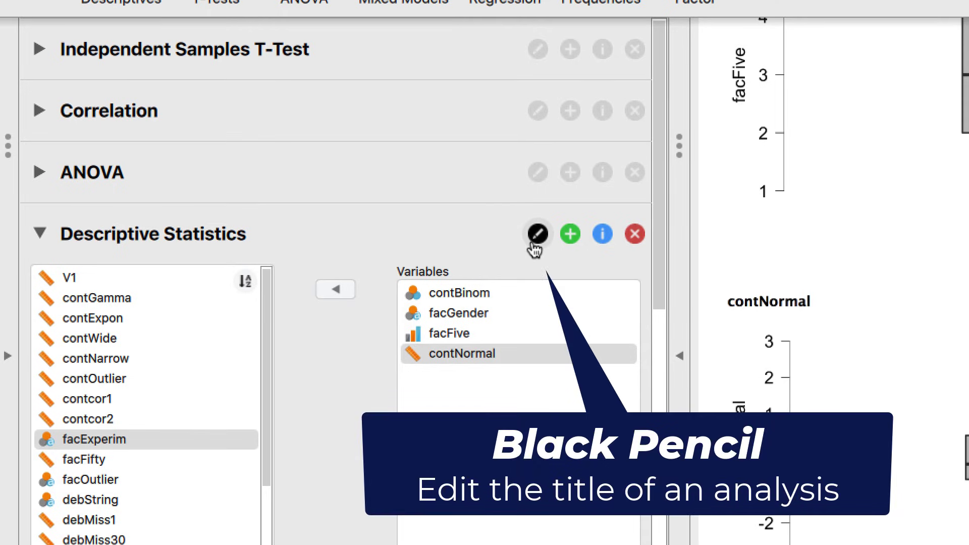
Retitle the Descriptive Statistics analysis as 'My Descriptive Statistics'
click(538, 237)
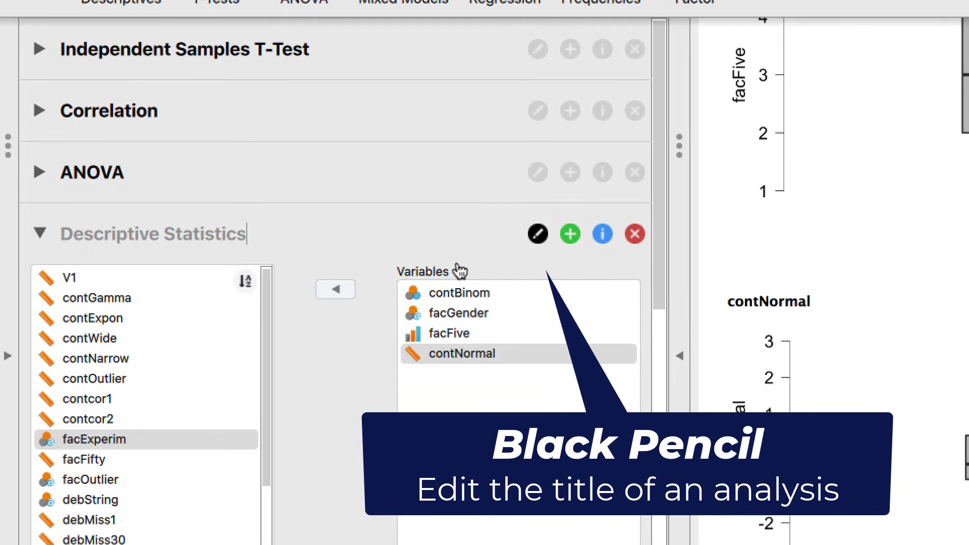
key(Left)
key(Left)
key(Left)
key(Left)
key(Left)
key(Left)
key(Left)
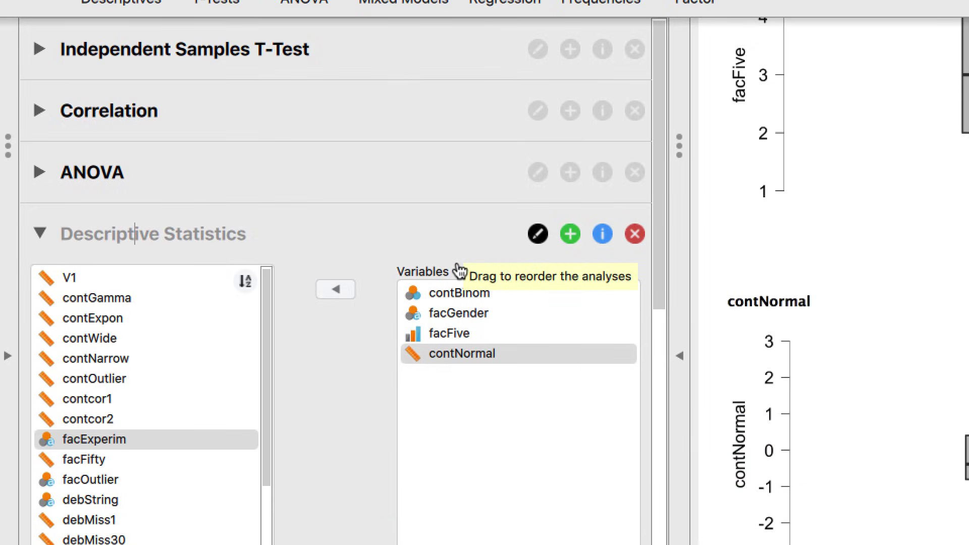
text(My)
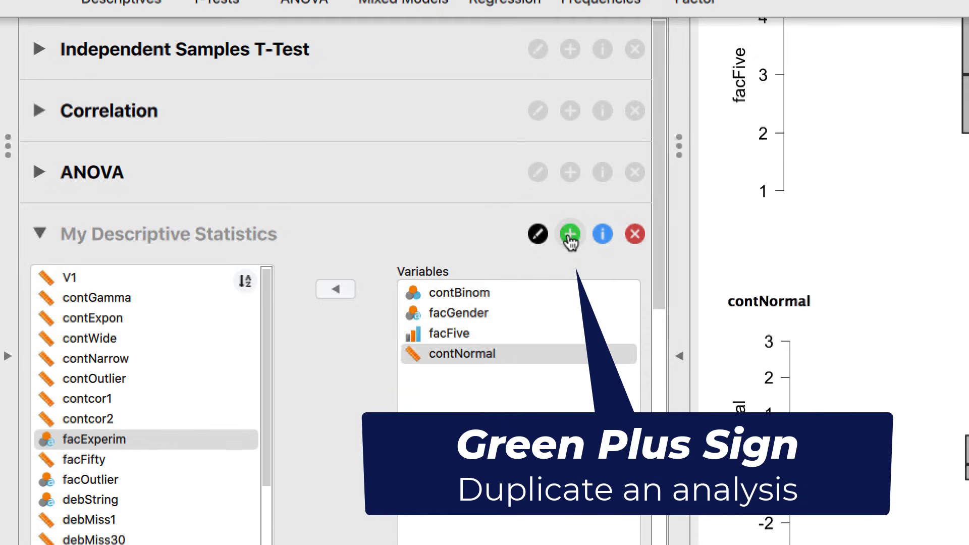
Duplicate the analysis, then delete the duplicate copy
click(571, 233)
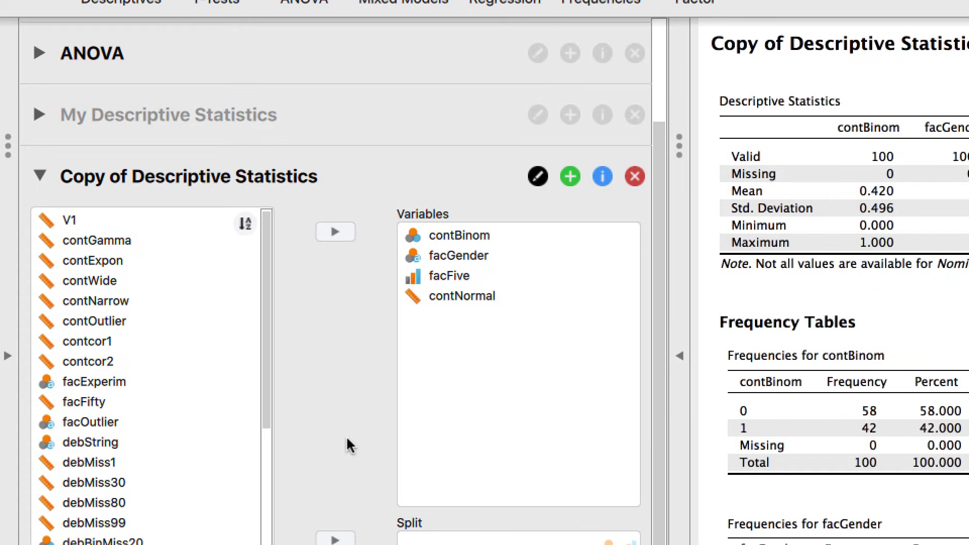
scroll(348, 439, up, 2)
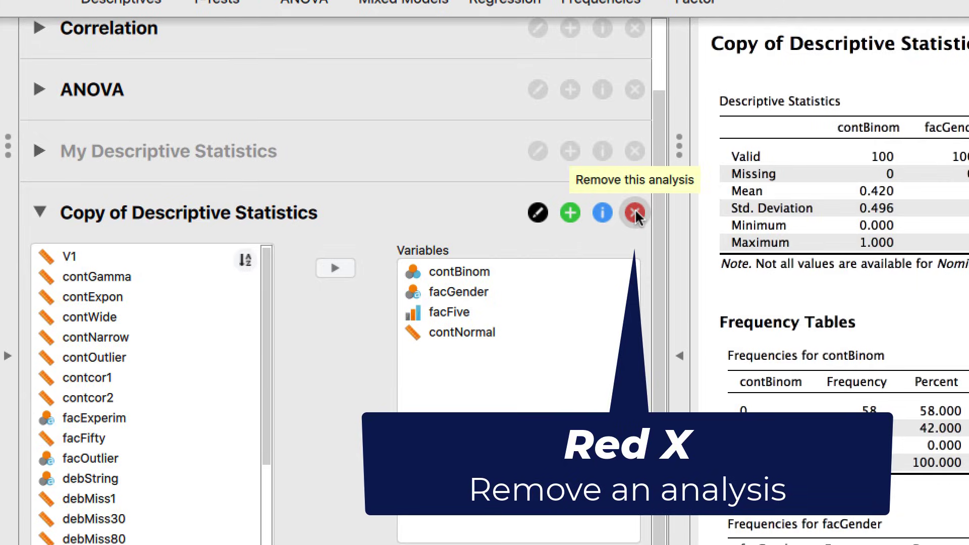
click(635, 212)
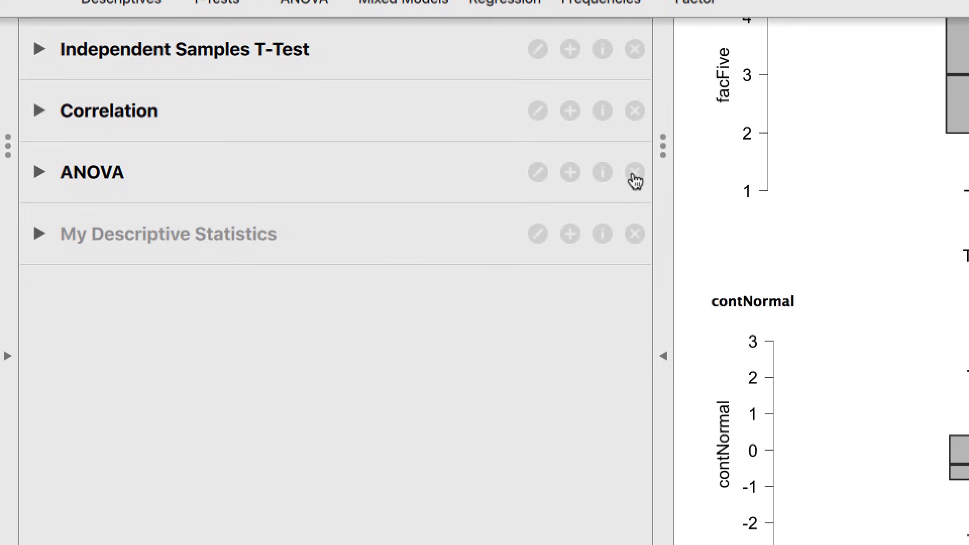
Delete the empty ANOVA analysis
click(500, 171)
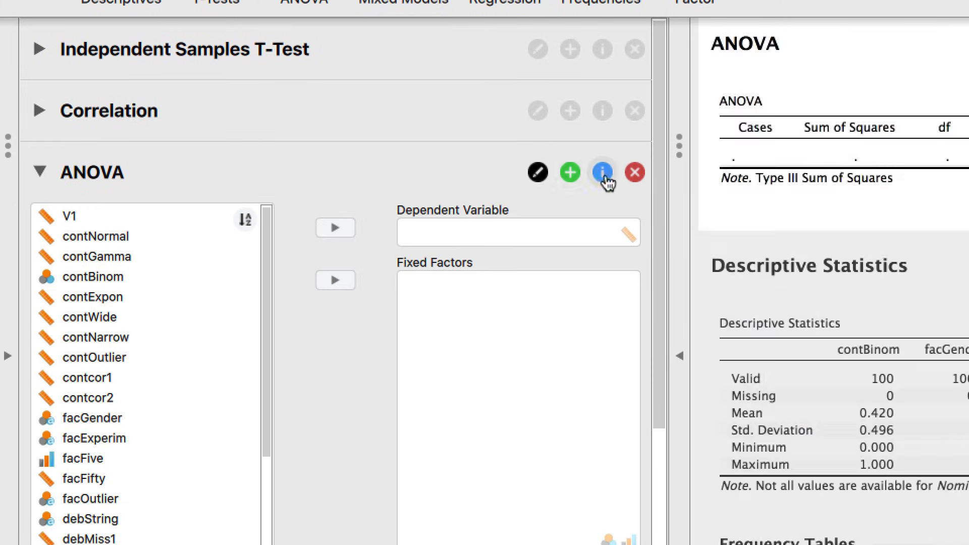
click(635, 172)
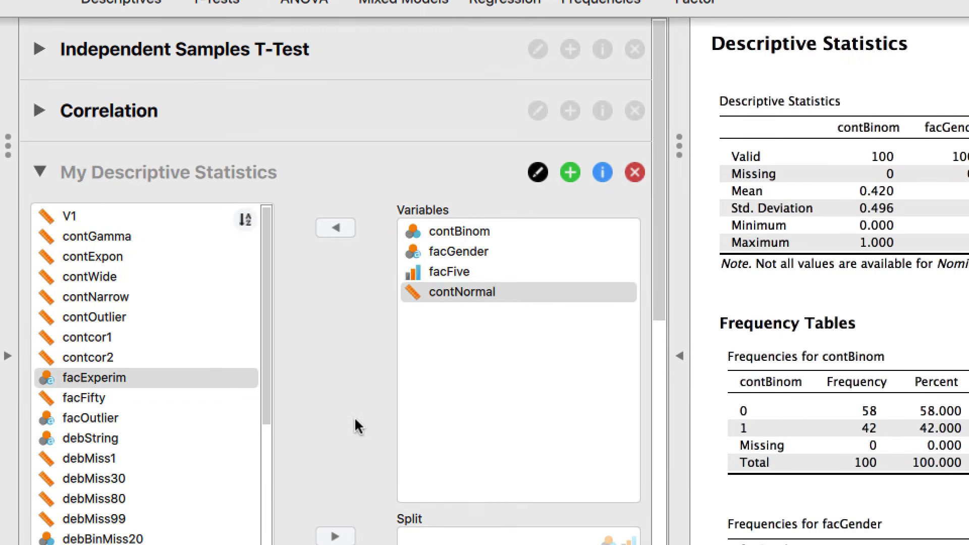
scroll(354, 417, down, 2)
scroll(354, 416, up, 2)
Collapse My Descriptive Statistics and expand the Correlation and Independent Samples T-Test settings
click(40, 173)
click(40, 112)
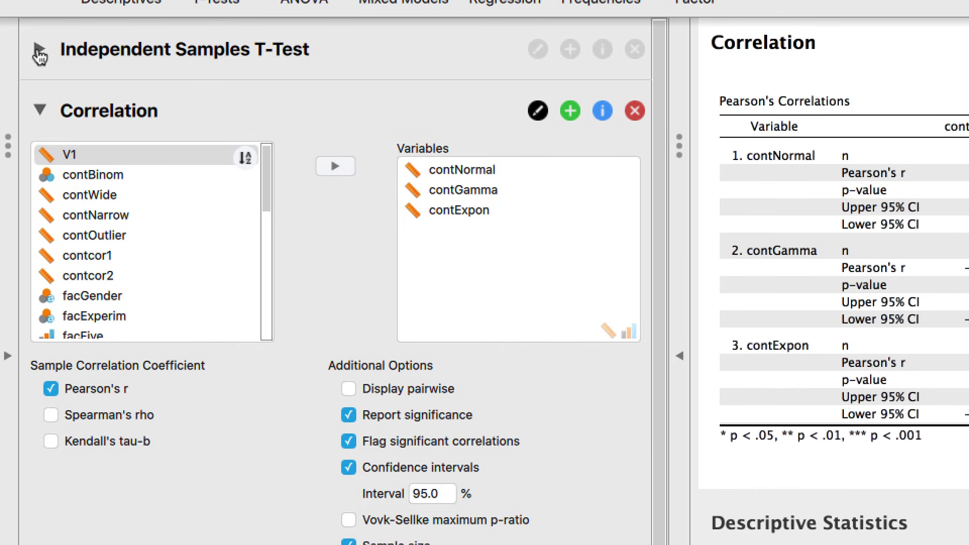
click(39, 50)
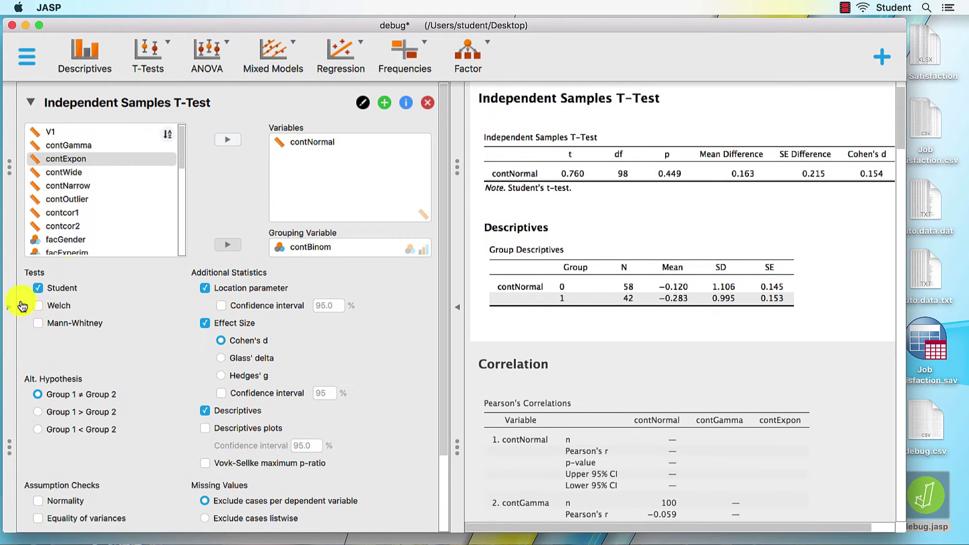
Show the data spreadsheet beside the results, collapse the T-Test options, and open contBinom's value labels
click(13, 309)
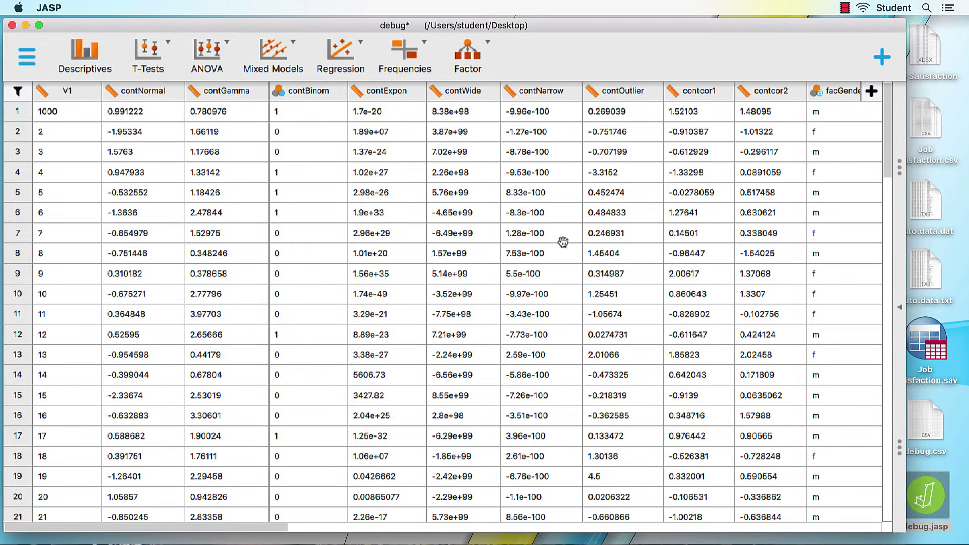
drag(902, 171, 180, 218)
click(626, 304)
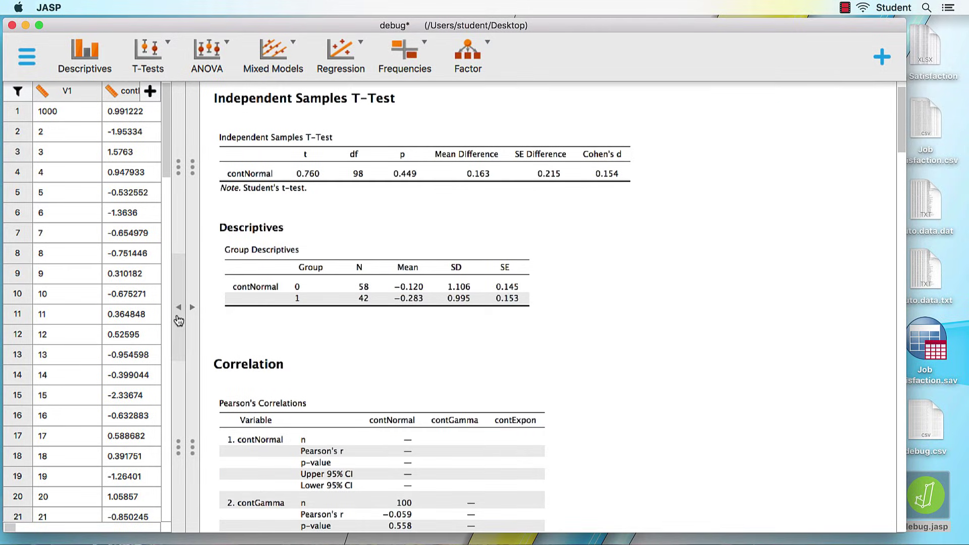
click(178, 320)
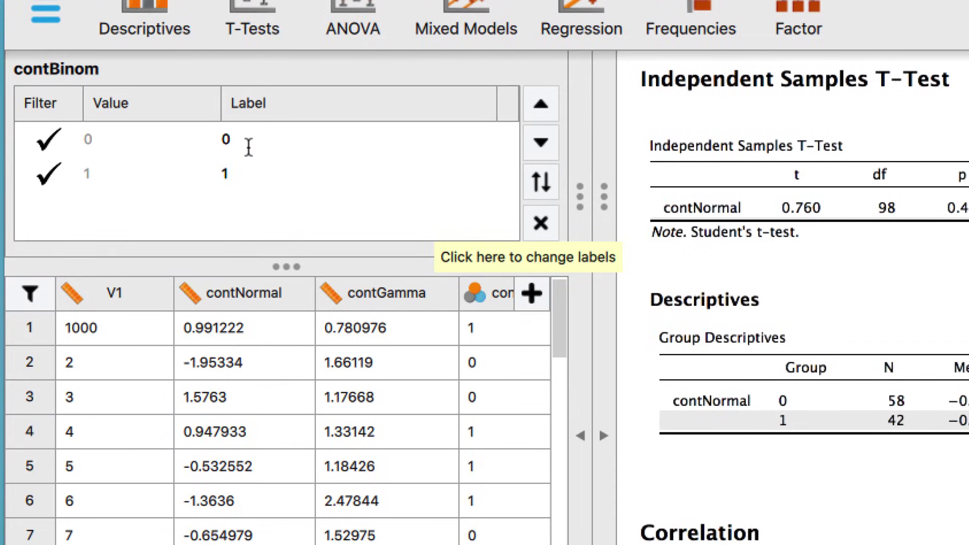
Label contBinom value 0 as 'No' and value 1 as 'Yes'
click(224, 140)
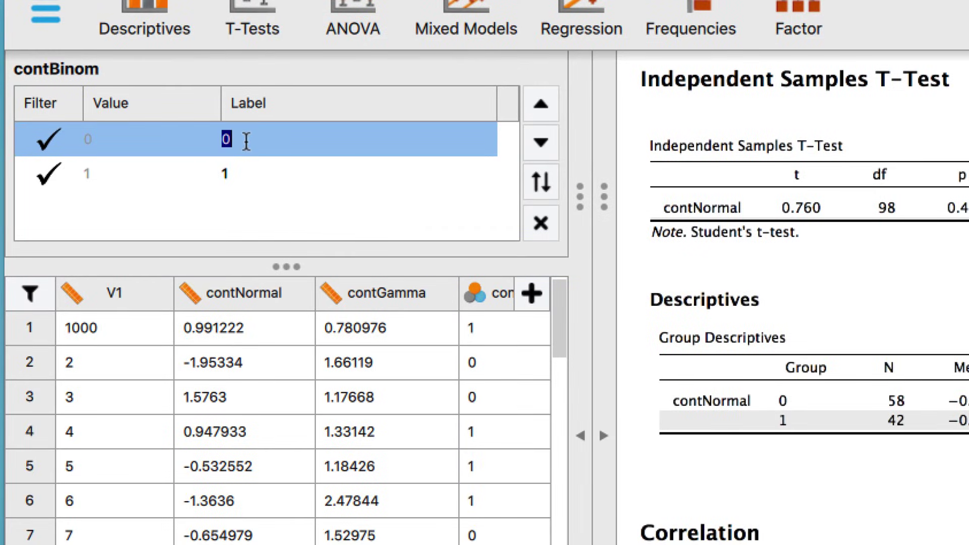
click(224, 168)
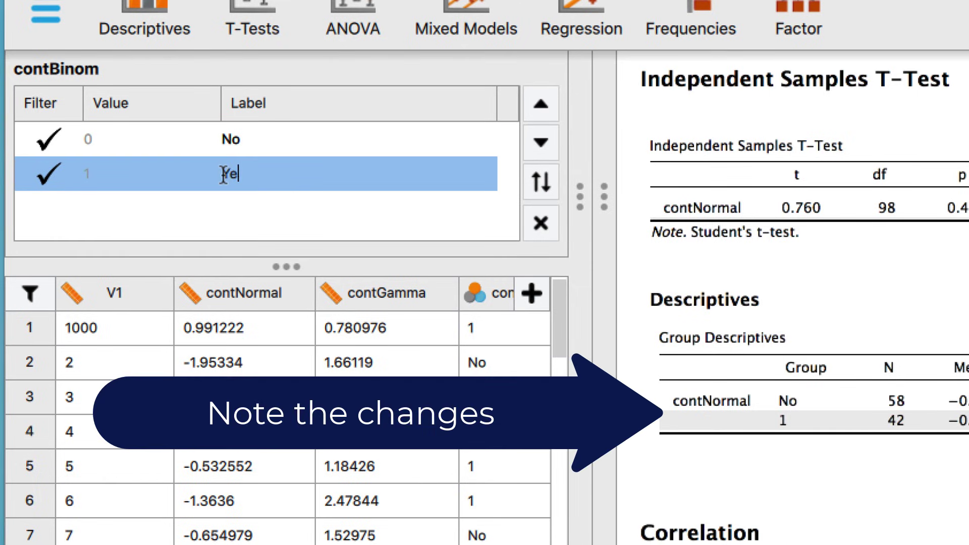
click(288, 137)
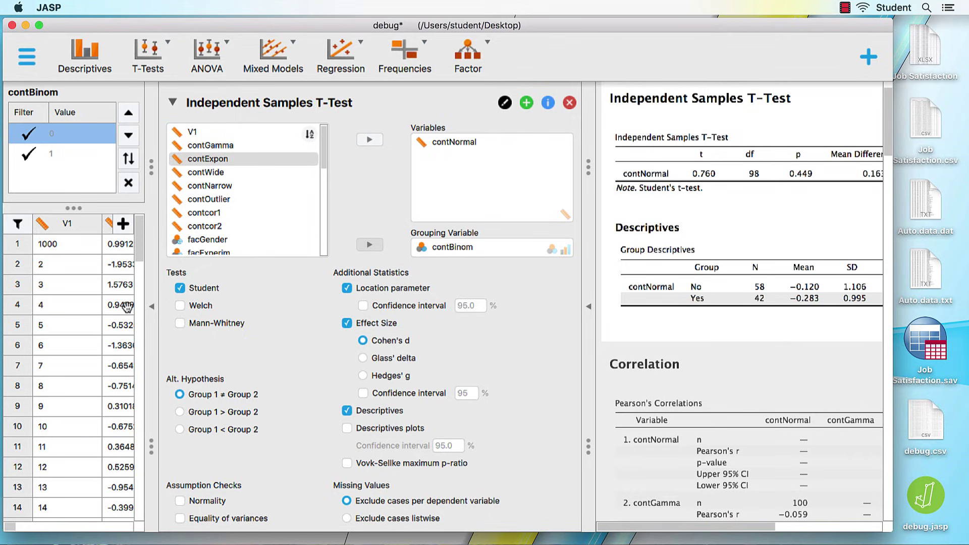
Save debug.jasp from the hamburger menu with its analyses and No/Yes labels
click(28, 57)
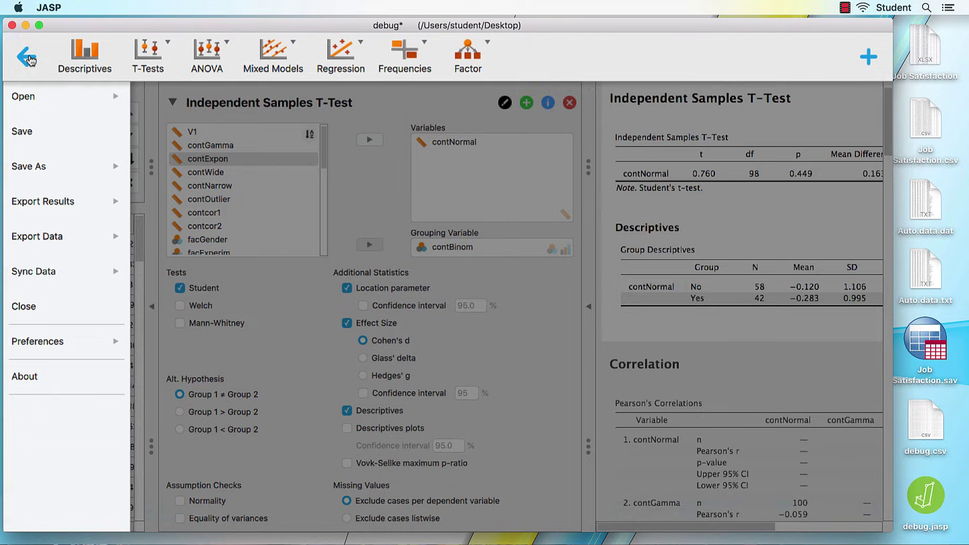
click(23, 131)
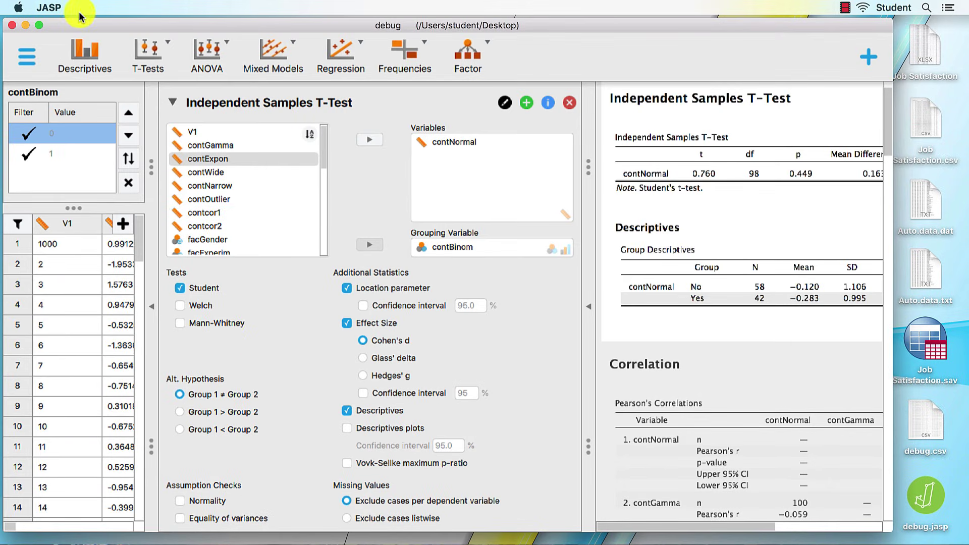
Close JASP and reopen debug.jasp from the desktop
click(12, 25)
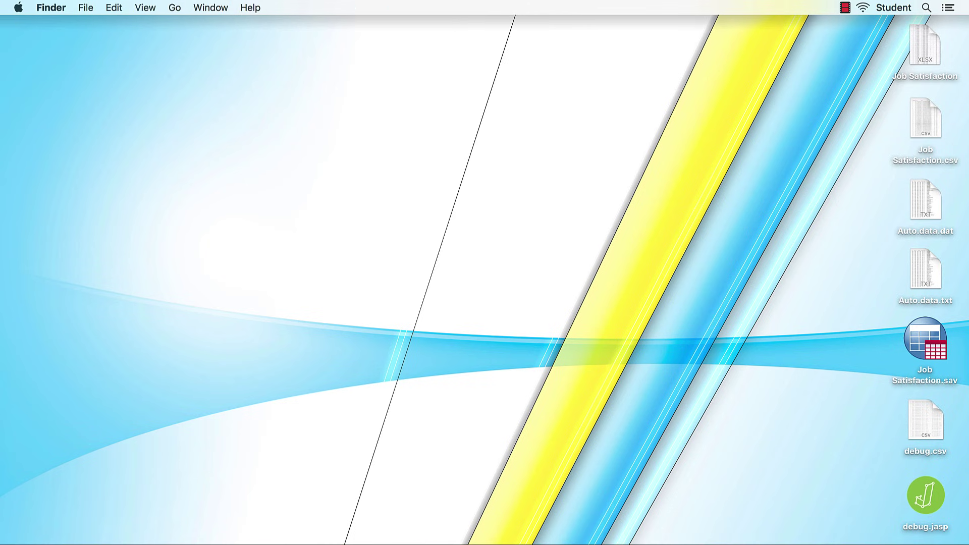
double_click(926, 494)
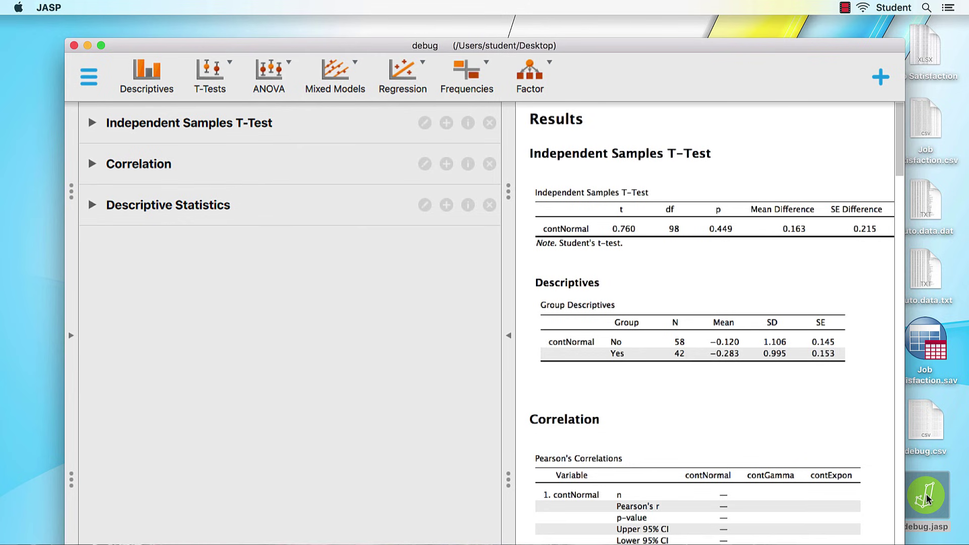
Check the frequency tables: contBinom No 58 / Yes 42, facGender split 50/50
drag(736, 51, 679, 35)
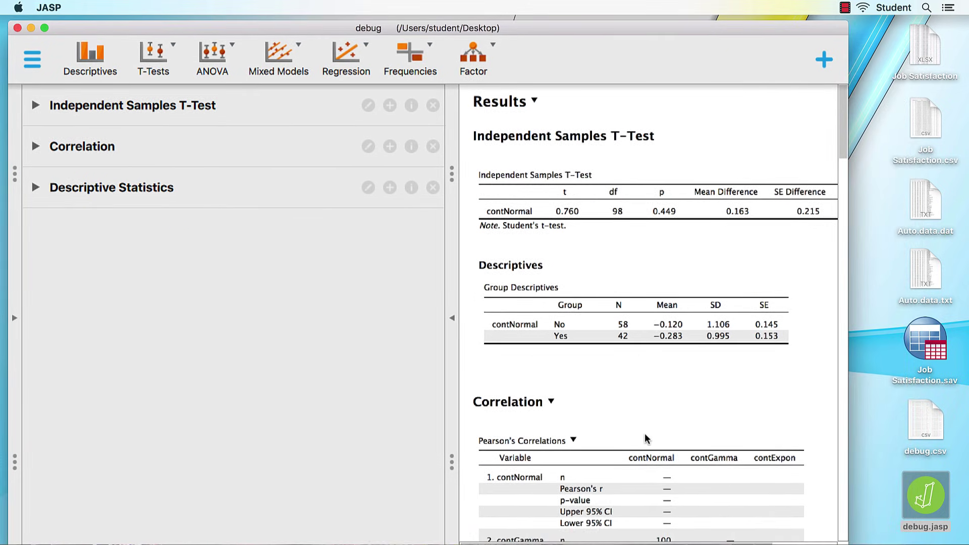
scroll(645, 435, down, 10)
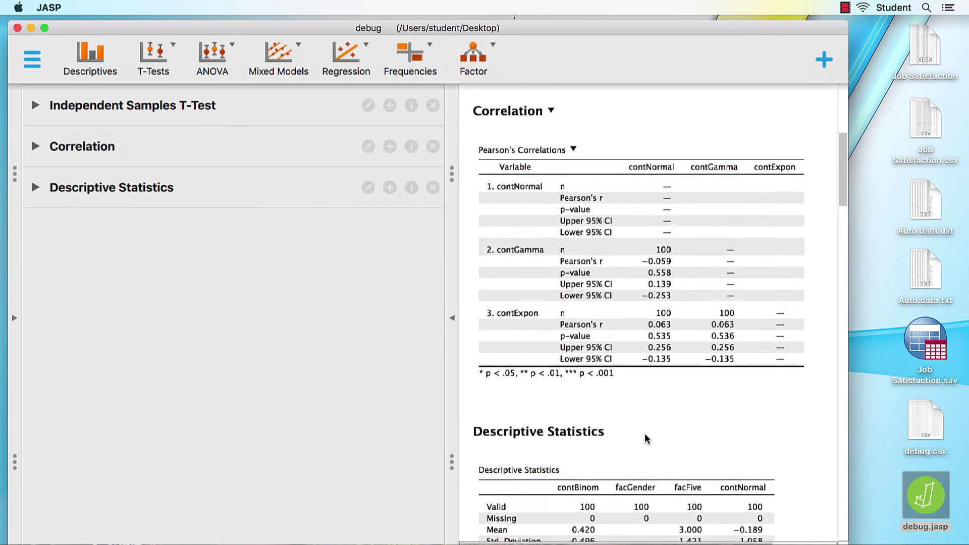
scroll(644, 434, down, 10)
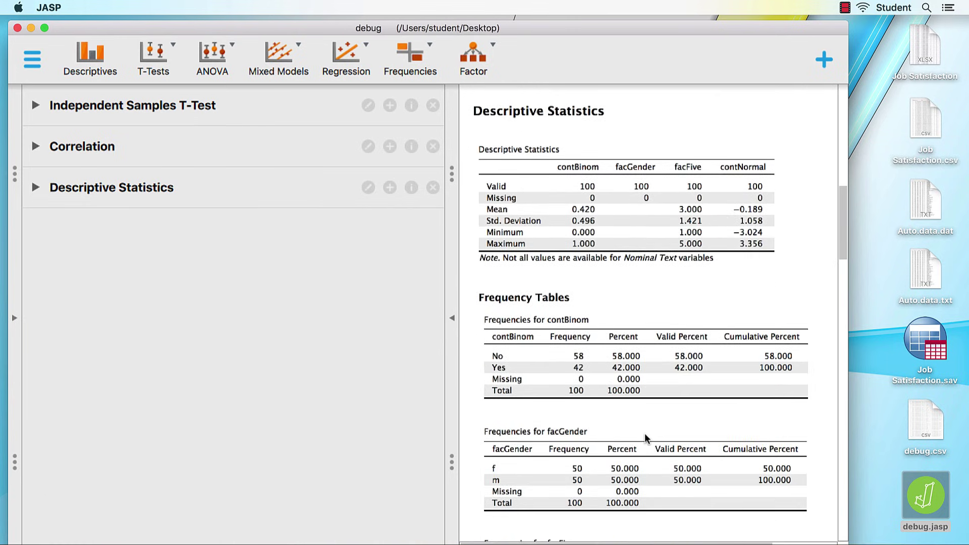